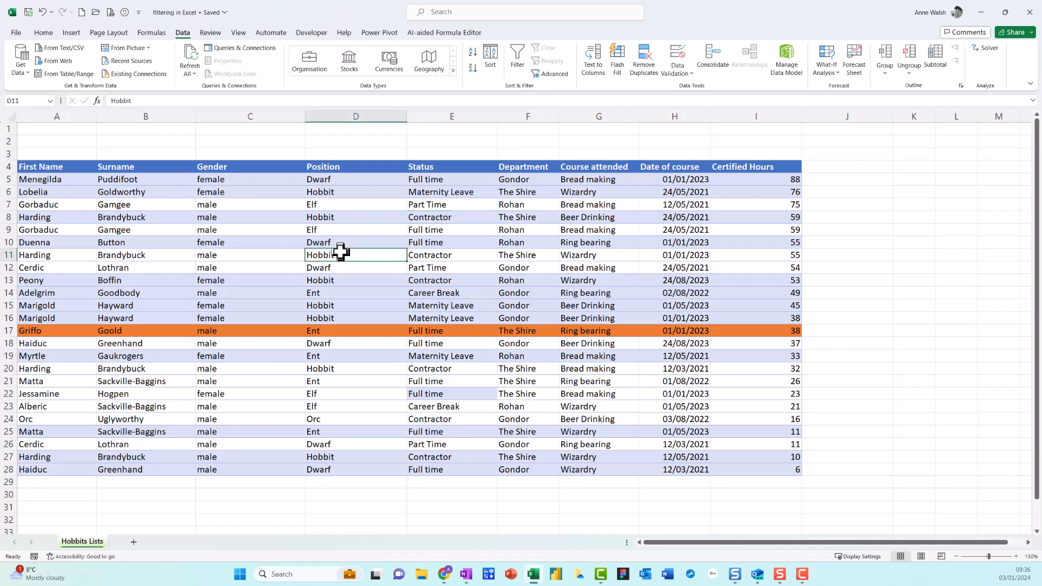
Examine the column headings and sample entries in the Department, Status, Course attended and Position columns.
click(75, 170)
click(141, 167)
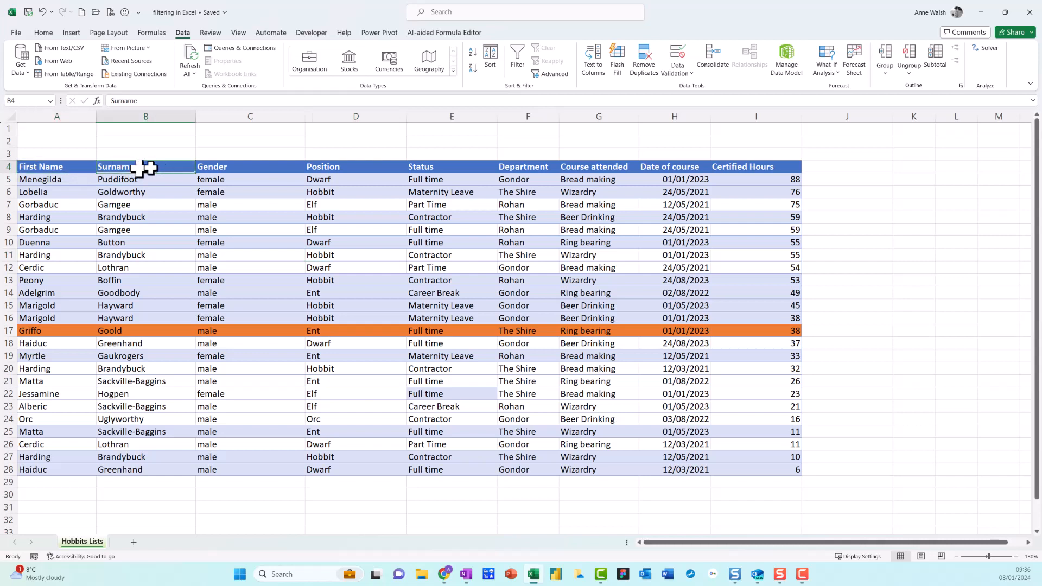
click(217, 168)
click(340, 164)
click(423, 164)
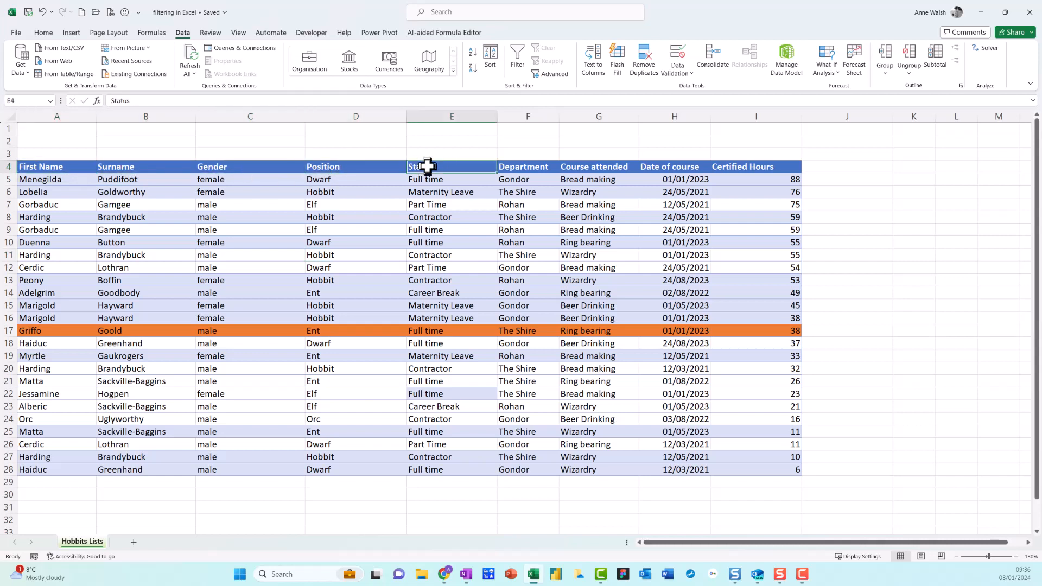
click(533, 165)
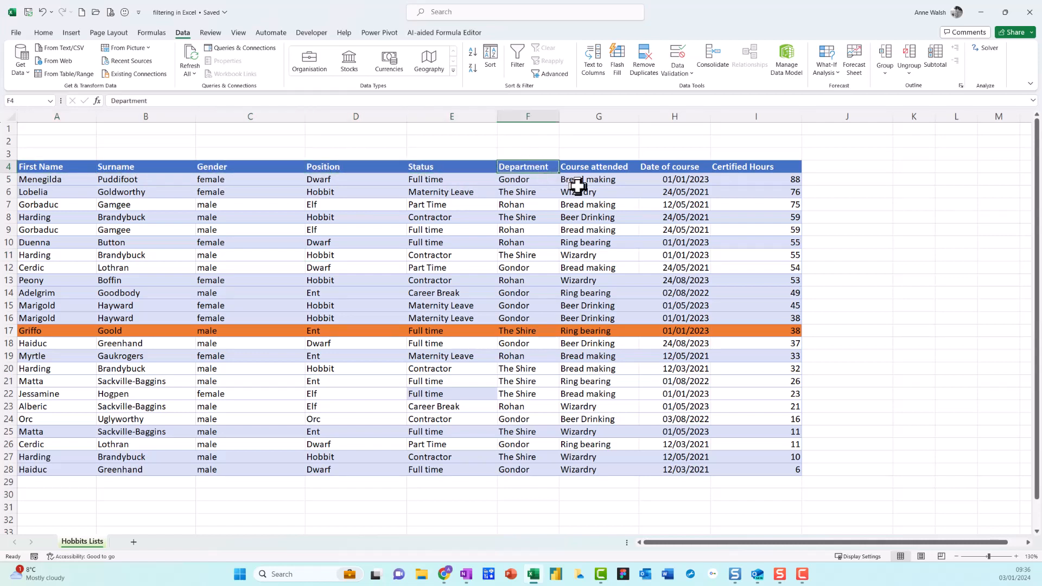
click(595, 194)
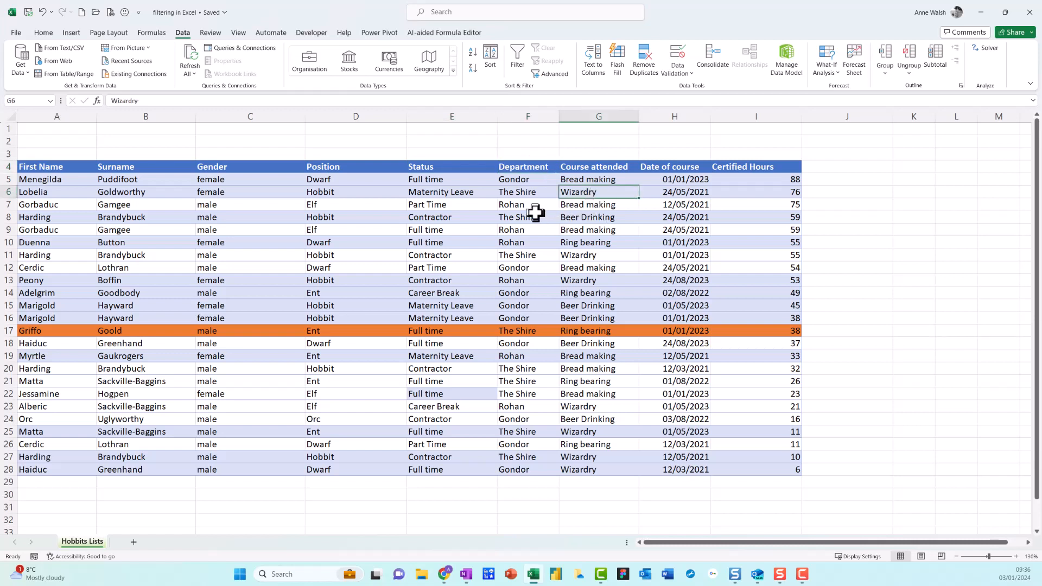
click(536, 231)
click(531, 242)
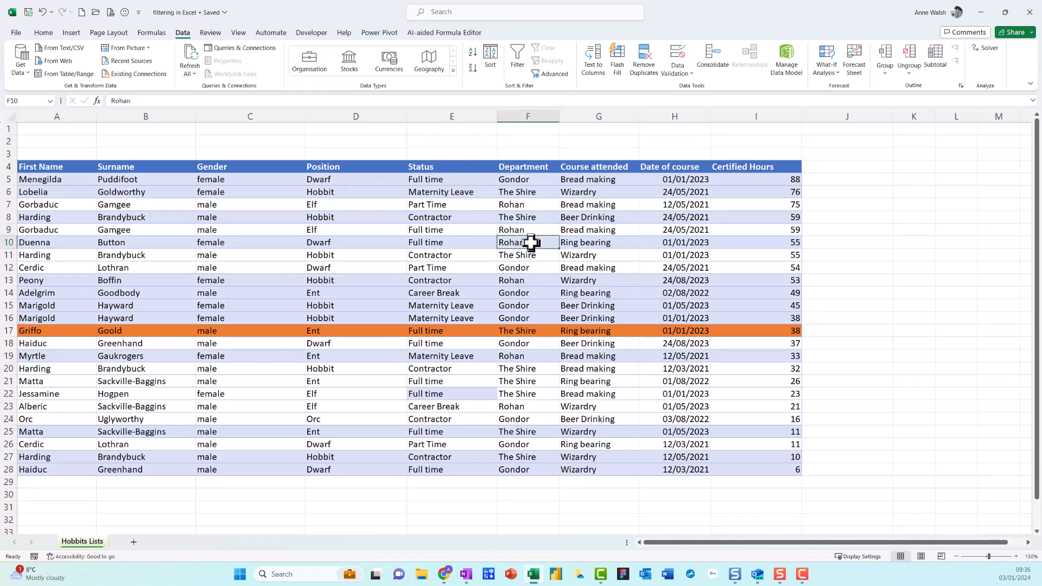
click(456, 192)
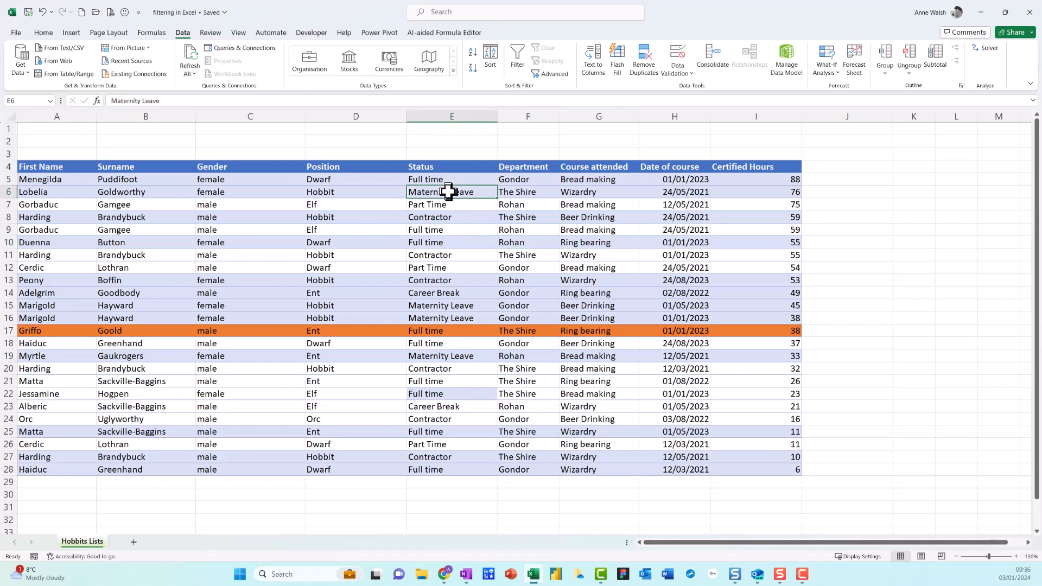
click(350, 207)
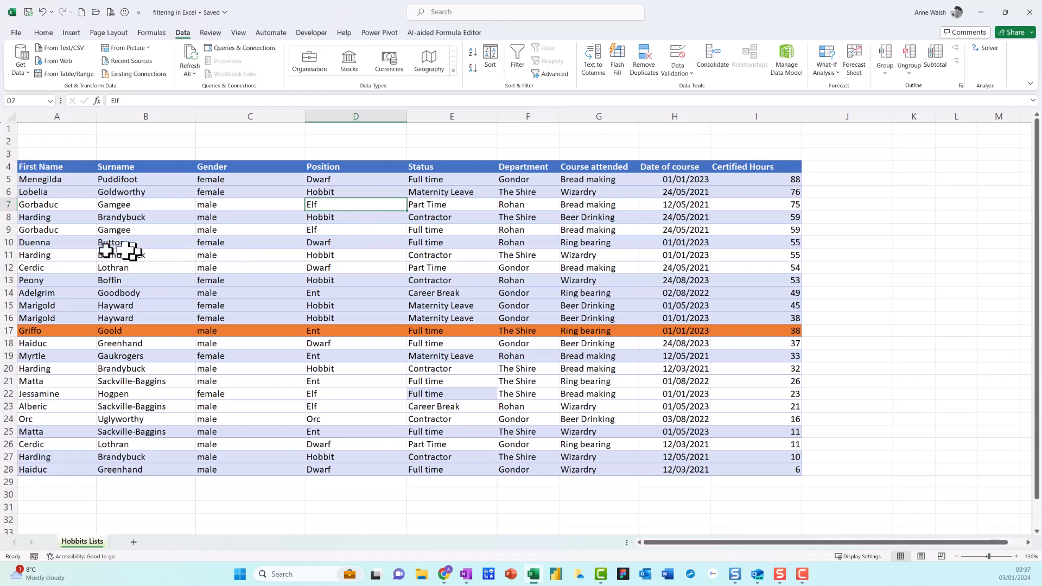
Fill the table record in row 7, from First Name to Certified Hours, with the gold theme colour.
drag(43, 209, 728, 202)
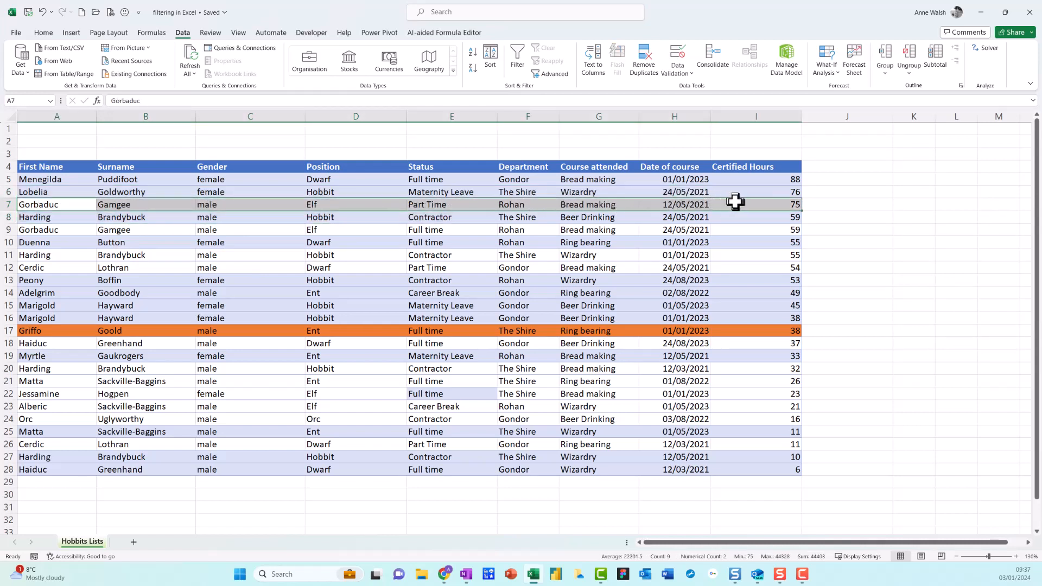
click(53, 34)
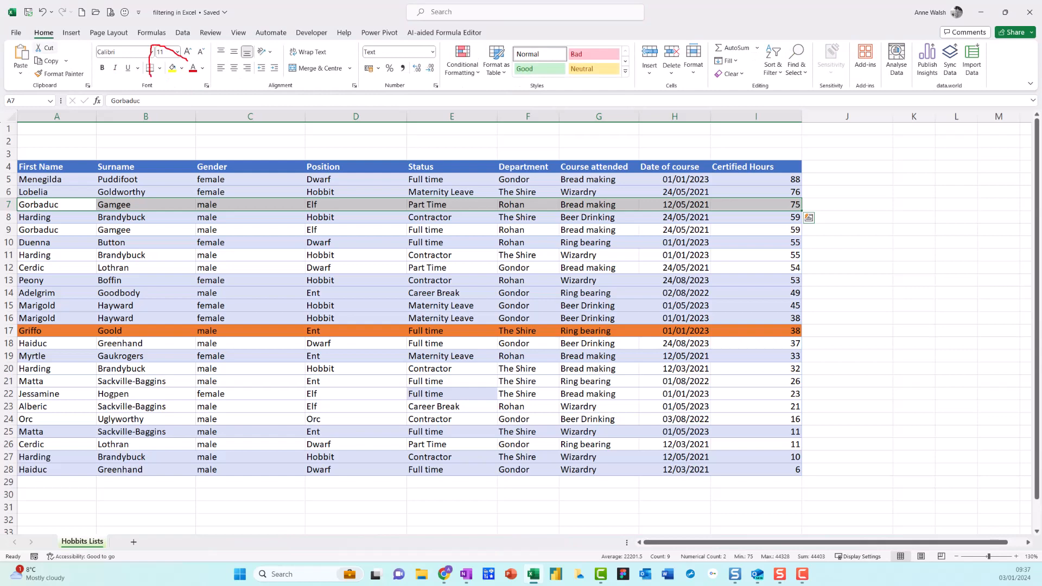
click(181, 68)
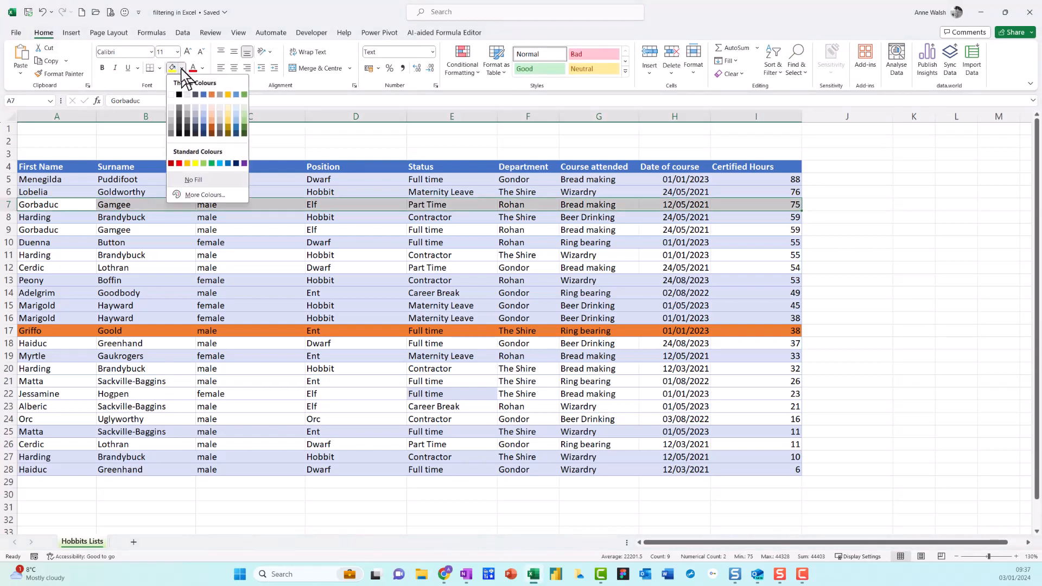
click(229, 94)
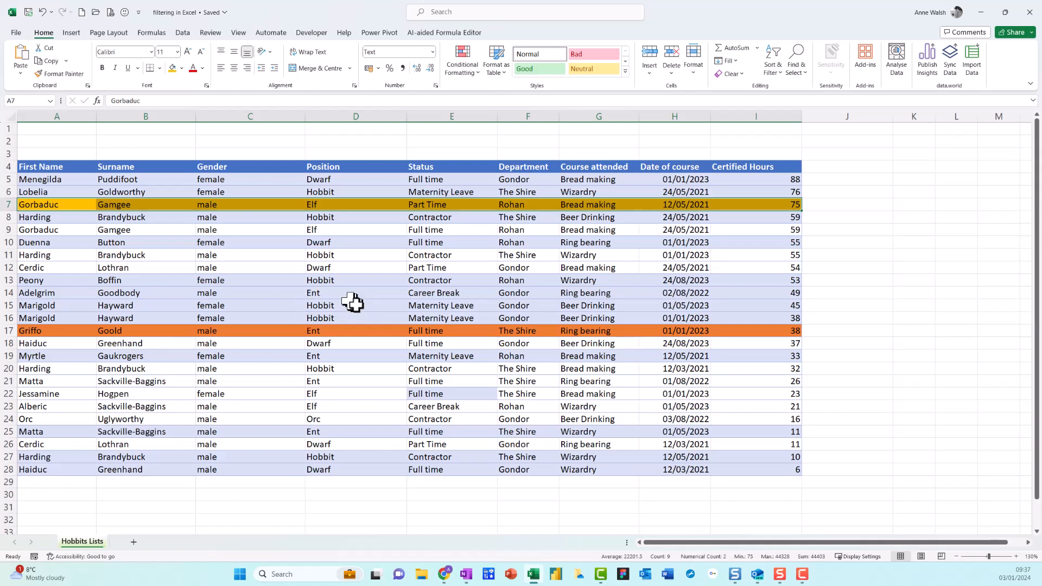
click(383, 281)
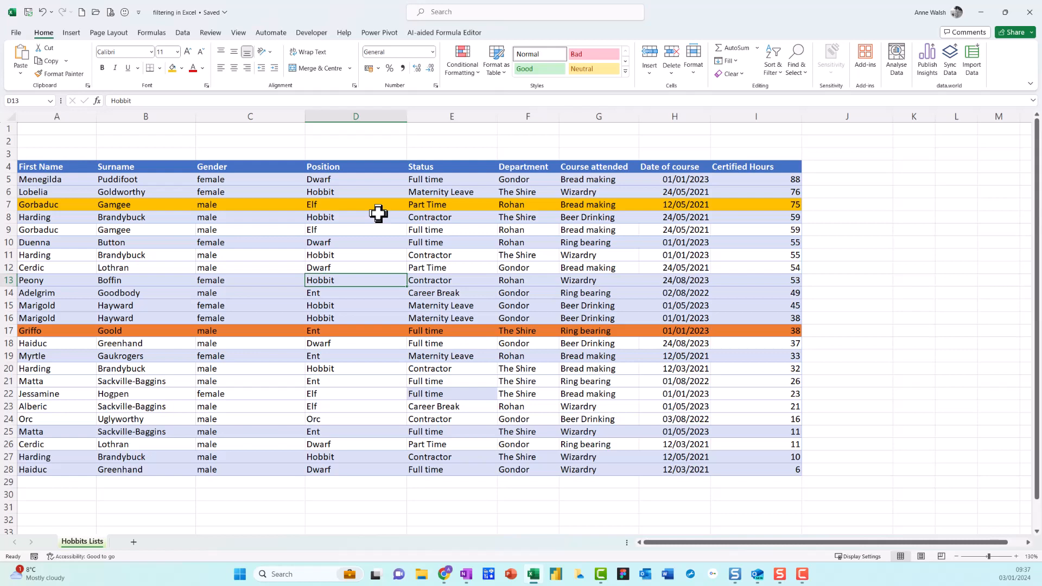
Turn on filtering for the data list with headings in row 4.
mouse_move(212, 30)
mouse_down()
mouse_move(154, 21)
mouse_move(216, 39)
mouse_move(211, 28)
mouse_up()
key(Escape)
click(182, 34)
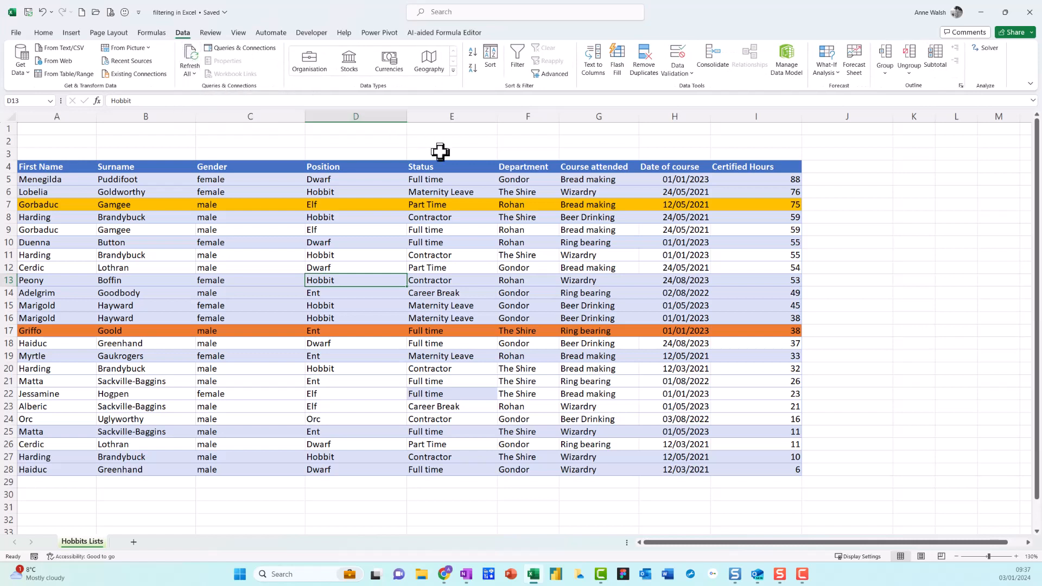
mouse_move(534, 44)
mouse_down()
mouse_move(518, 34)
mouse_move(487, 56)
mouse_move(508, 87)
mouse_move(539, 57)
mouse_up()
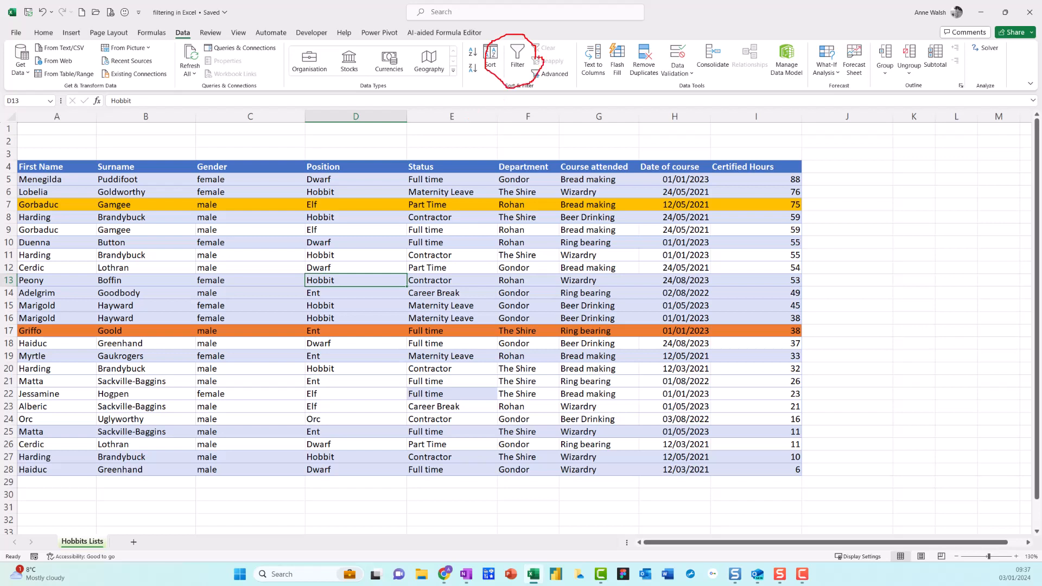
click(520, 61)
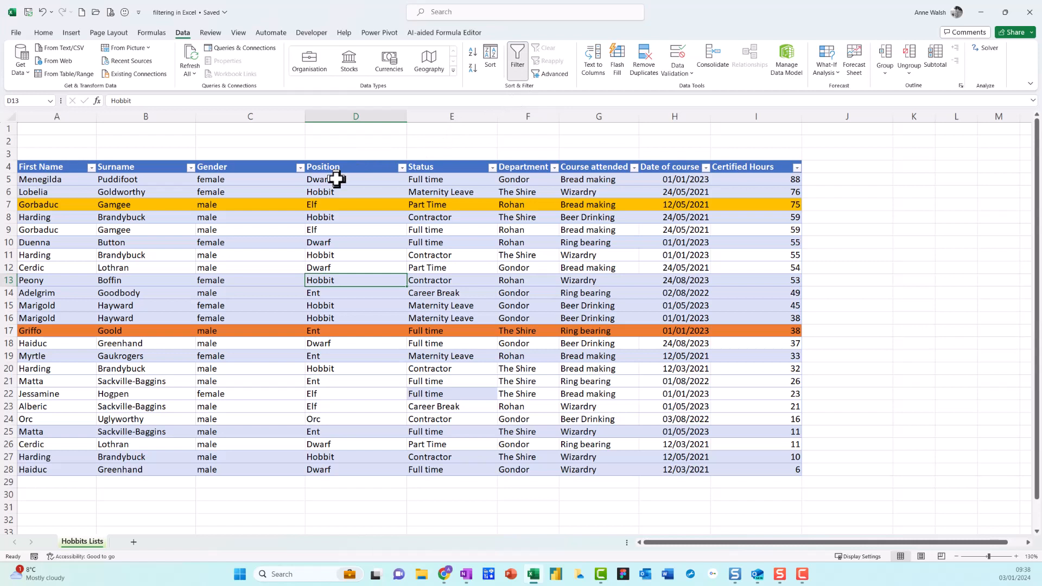
Examine the filter arrows on the table headings and the entries in the Status column.
drag(202, 153, 217, 151)
key(ctrl+shift+l)
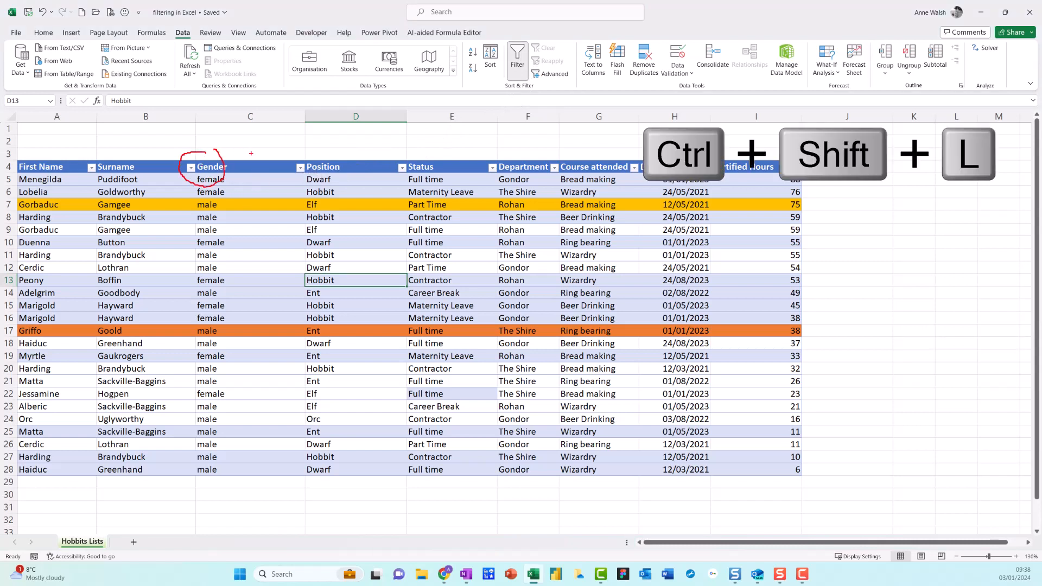
mouse_move(293, 151)
mouse_down()
mouse_move(327, 163)
mouse_move(297, 147)
mouse_up()
mouse_move(415, 157)
mouse_down()
mouse_move(386, 166)
mouse_move(416, 164)
mouse_move(406, 155)
mouse_up()
drag(483, 155, 505, 164)
key(Escape)
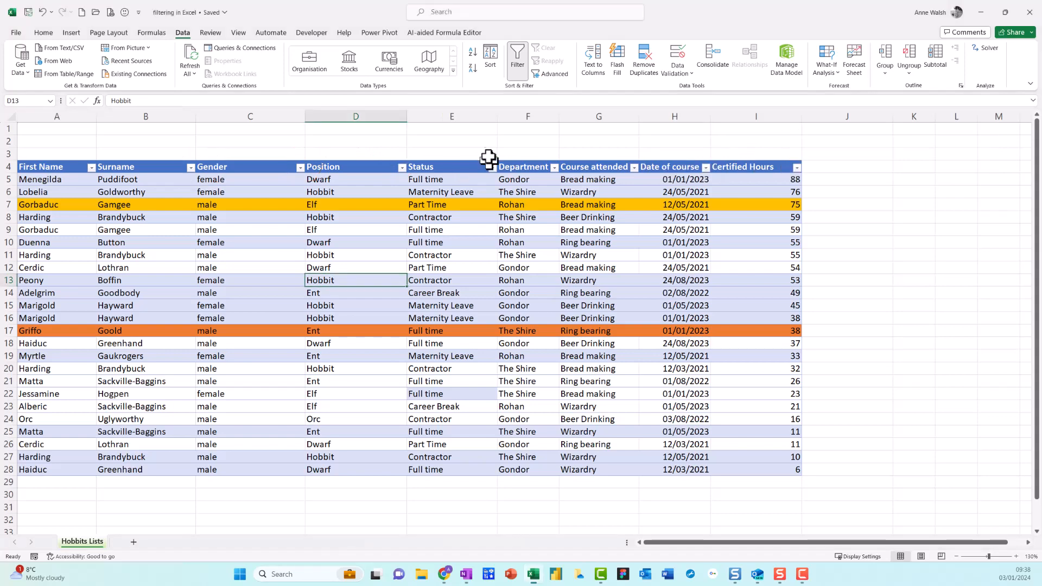
click(468, 116)
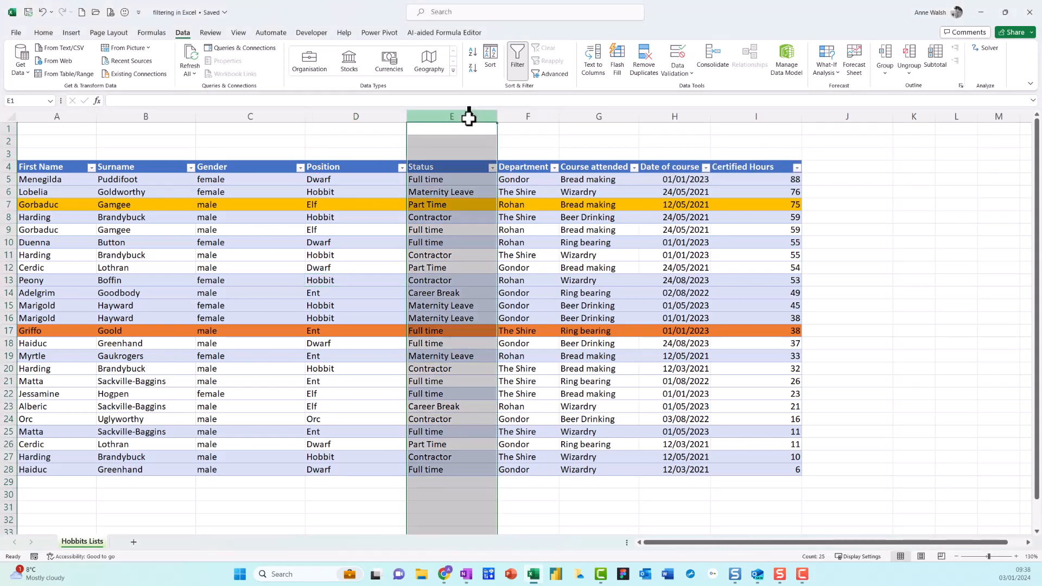
click(449, 195)
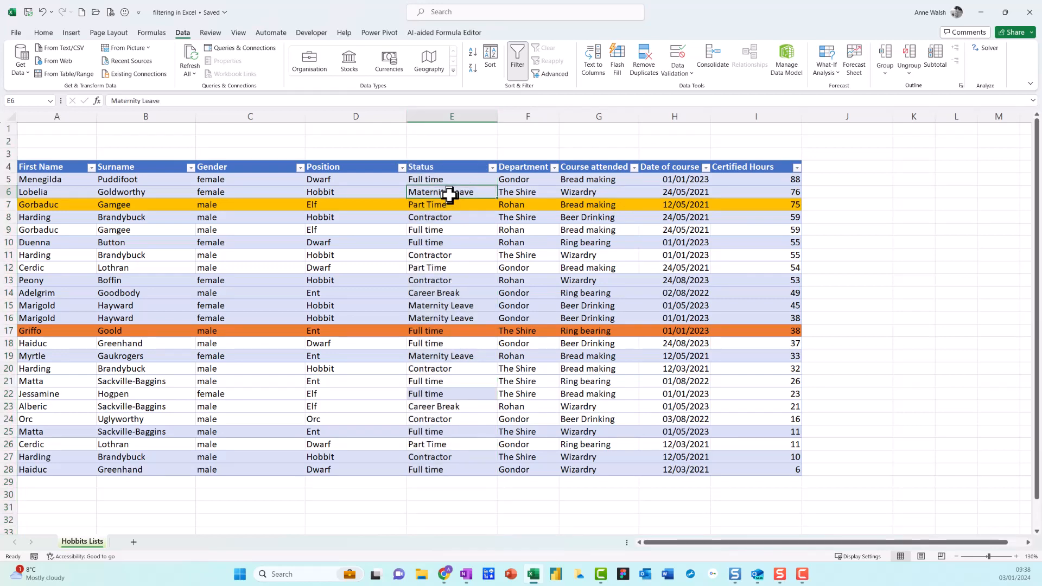
Filter the Position column to show only Hobbit records.
click(402, 167)
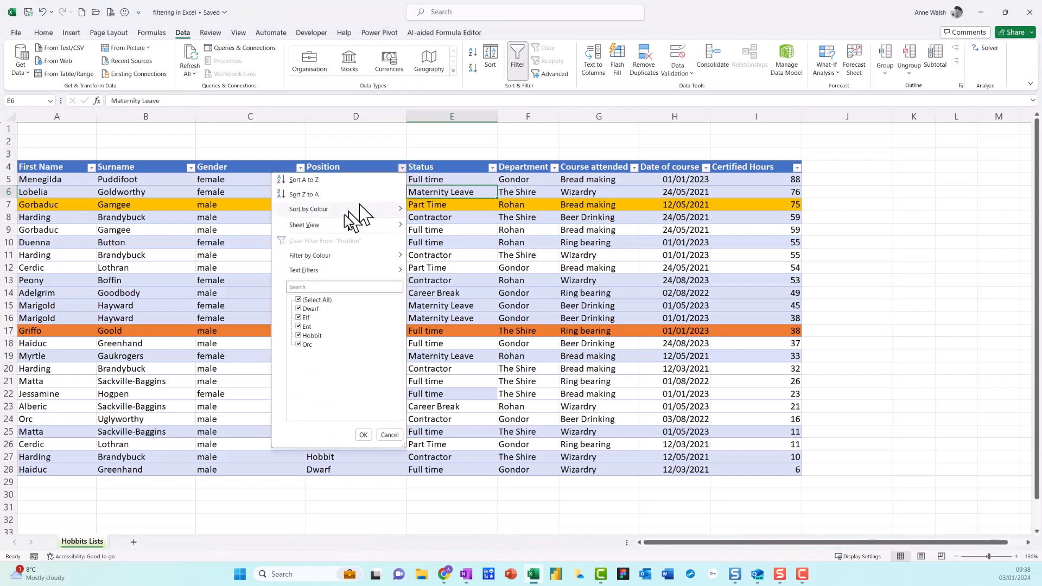
click(316, 301)
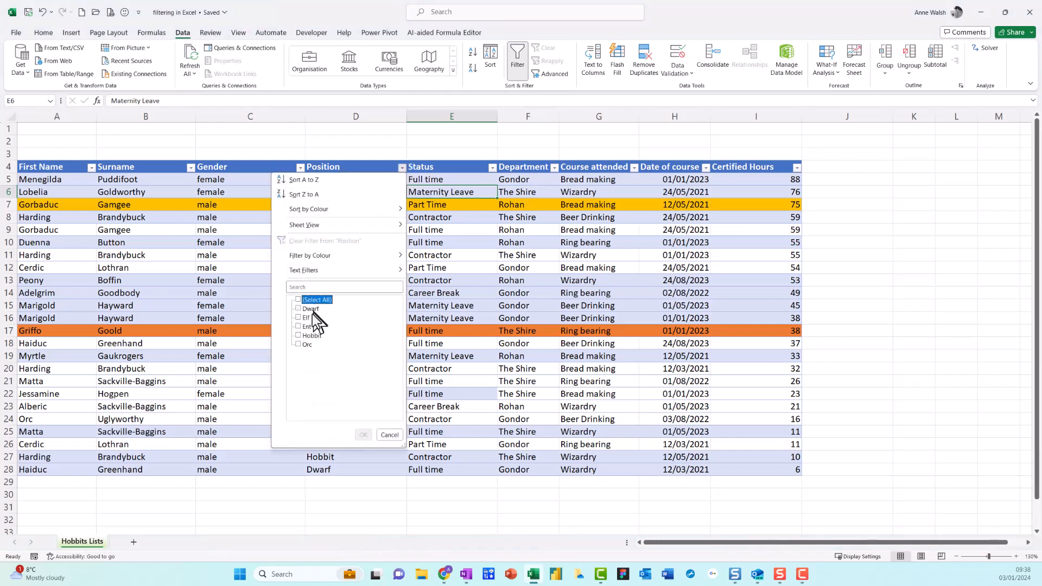
click(309, 337)
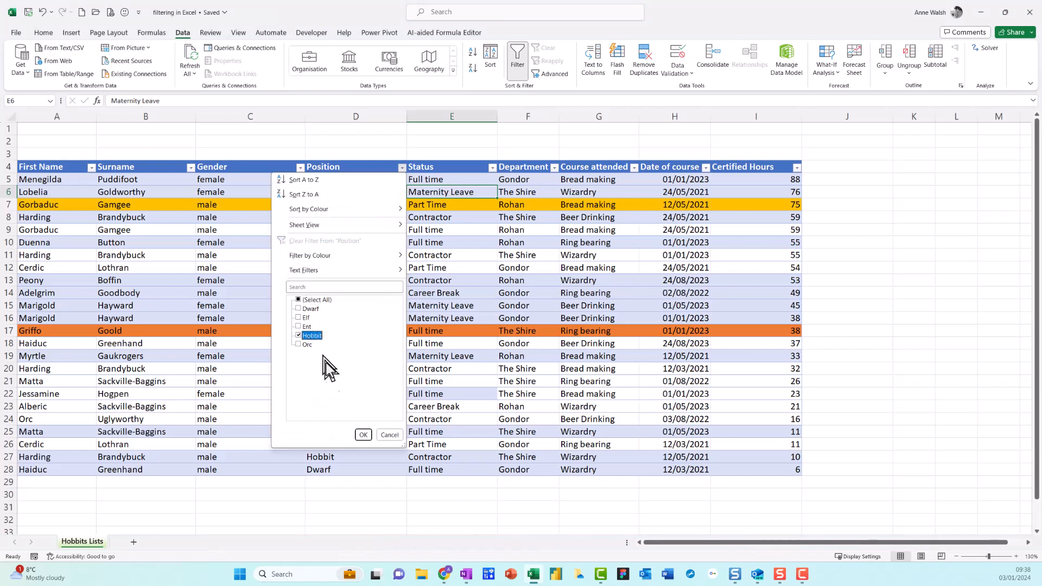
click(364, 436)
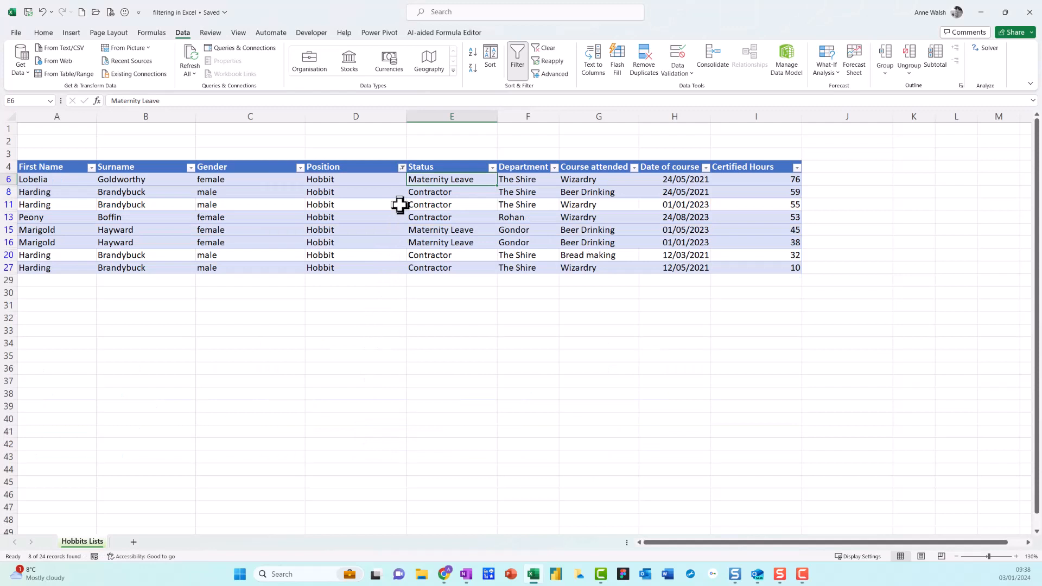
Clear the Hobbit filter on the Position column to restore the full list.
mouse_move(400, 205)
mouse_down()
mouse_move(336, 249)
mouse_move(226, 457)
mouse_move(166, 485)
mouse_up()
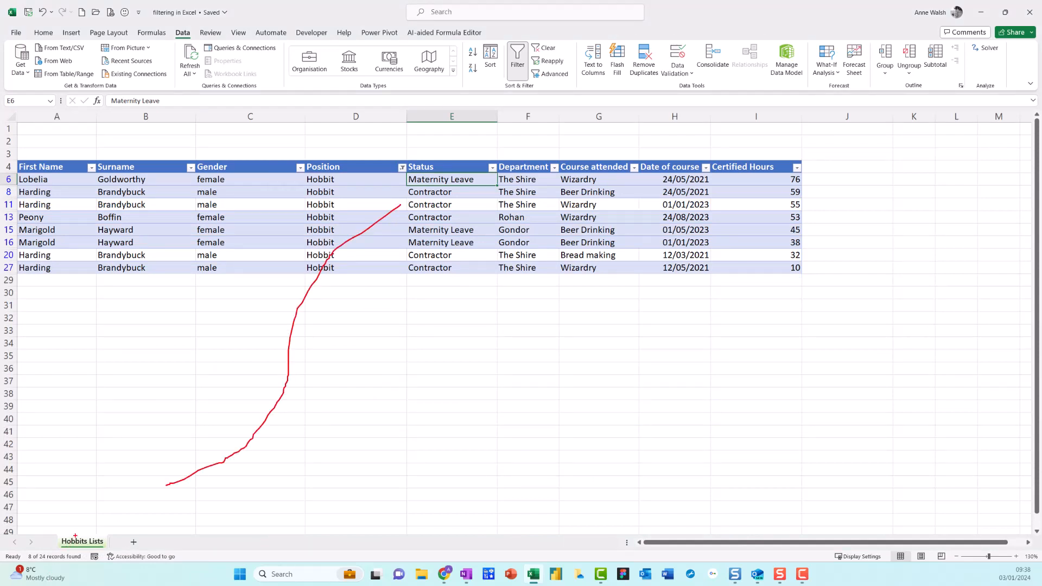
mouse_move(75, 536)
mouse_down()
mouse_move(11, 567)
mouse_move(104, 558)
mouse_move(81, 529)
mouse_move(73, 534)
mouse_up()
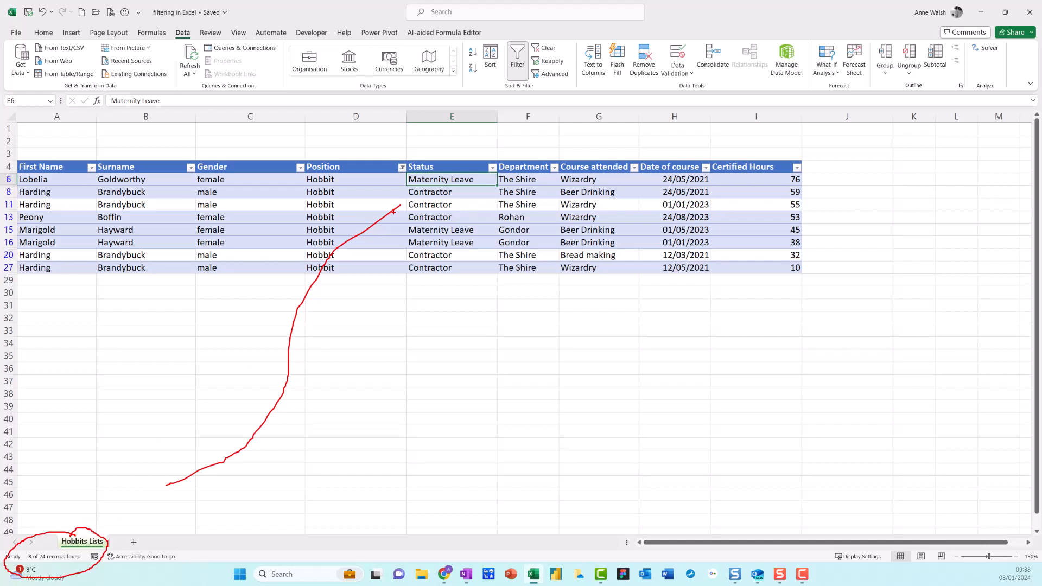
key(Escape)
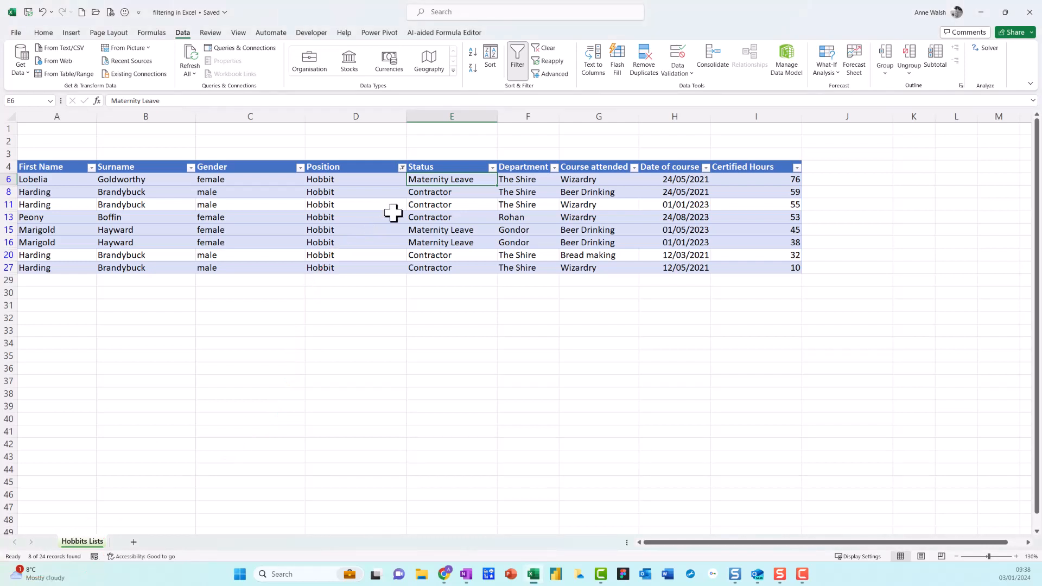
drag(394, 213, 517, 72)
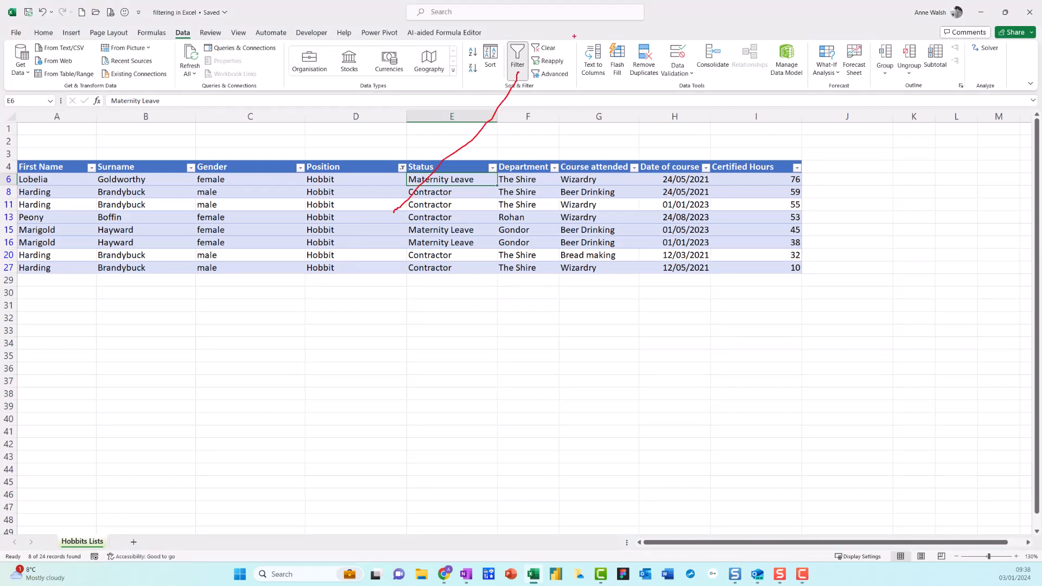
mouse_move(574, 36)
mouse_down()
mouse_move(502, 63)
mouse_move(578, 40)
mouse_up()
key(Escape)
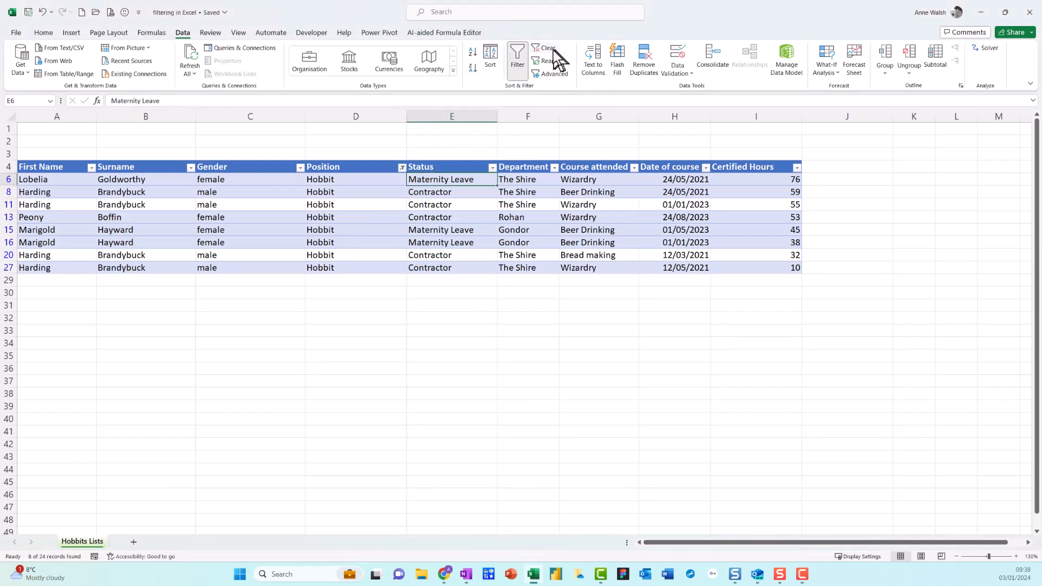
click(546, 47)
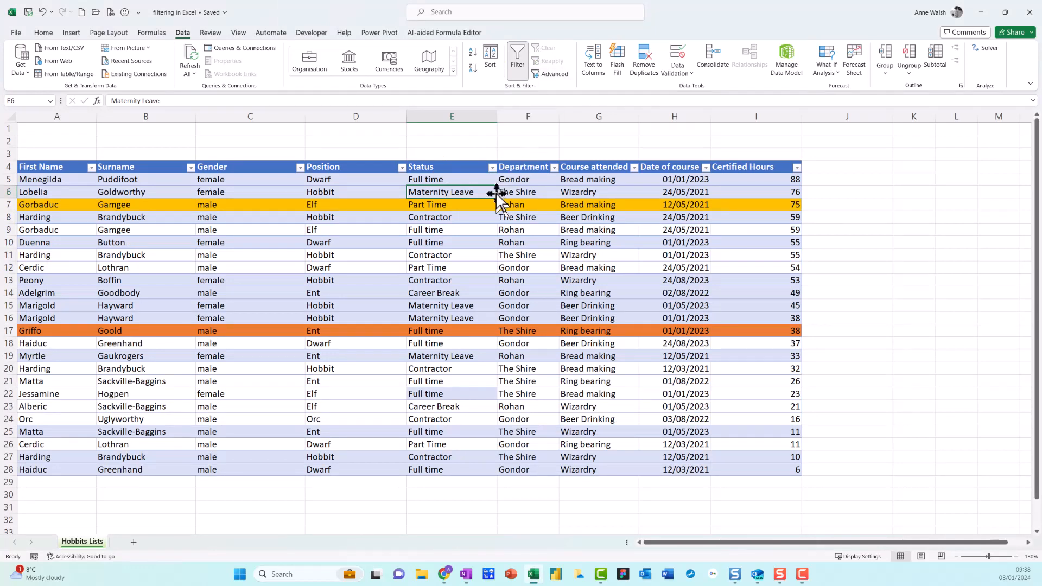
Filter the Course attended column to show only Beer Drinking and Bread making.
click(634, 167)
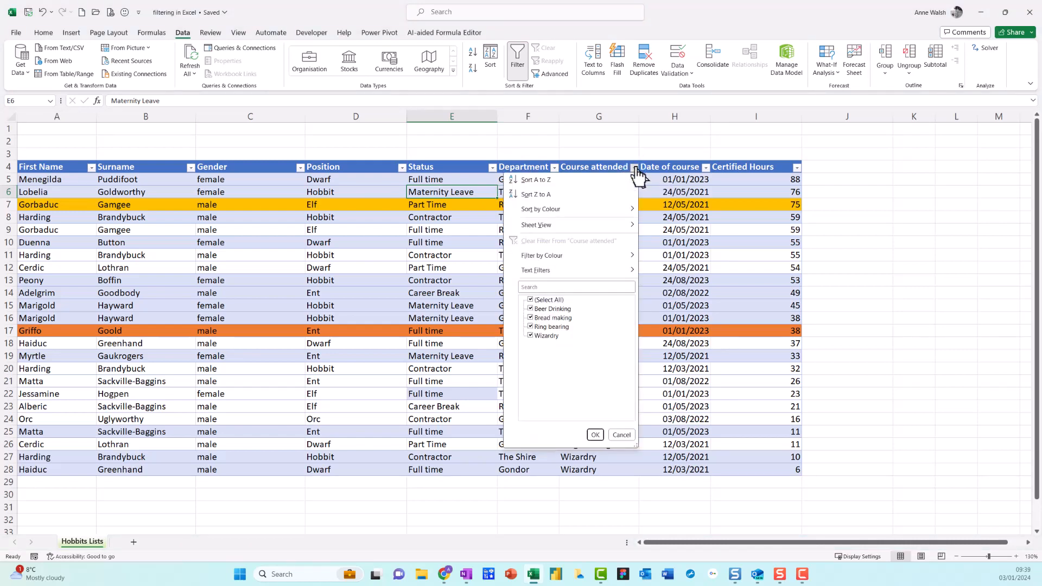
click(531, 300)
click(530, 308)
click(531, 318)
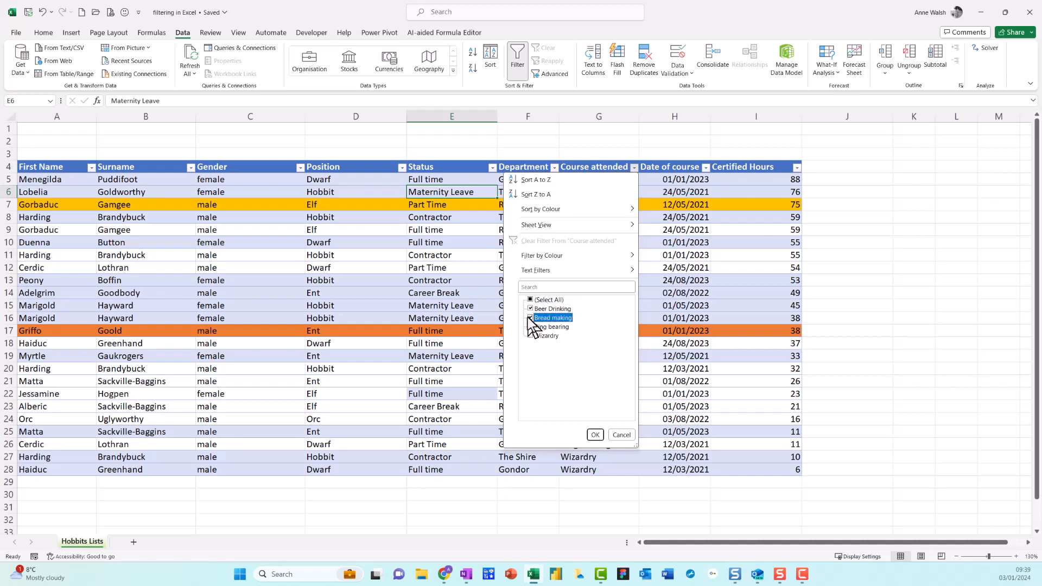
click(594, 434)
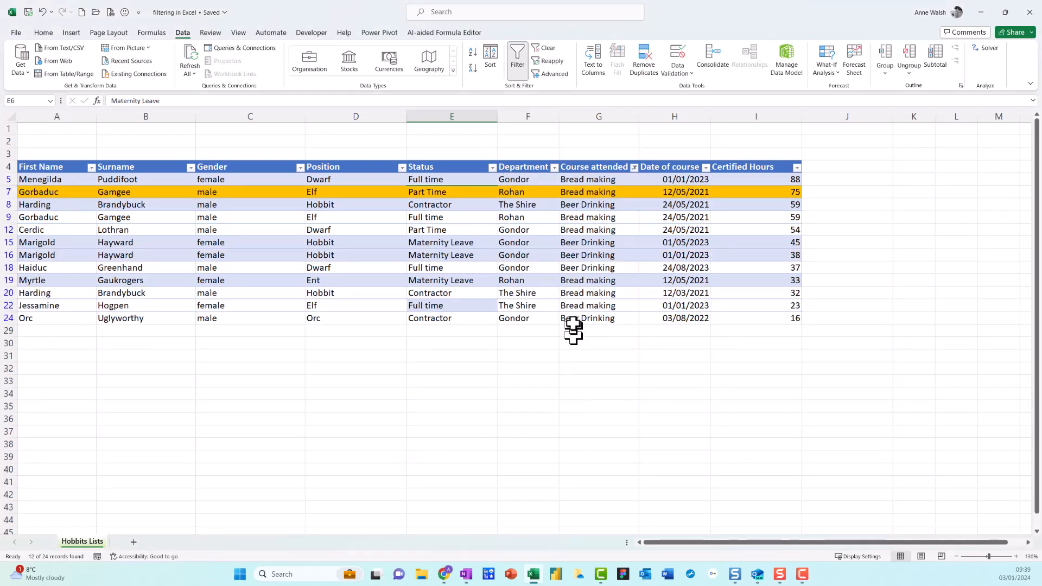
Clear the Course attended filter to restore the full list.
mouse_move(537, 246)
mouse_down()
mouse_move(457, 282)
mouse_move(207, 461)
mouse_up()
mouse_move(57, 534)
mouse_down()
mouse_move(30, 541)
mouse_move(71, 581)
mouse_move(79, 522)
mouse_move(48, 530)
mouse_up()
mouse_move(559, 62)
mouse_down()
mouse_move(546, 36)
mouse_move(573, 50)
mouse_move(571, 38)
mouse_up()
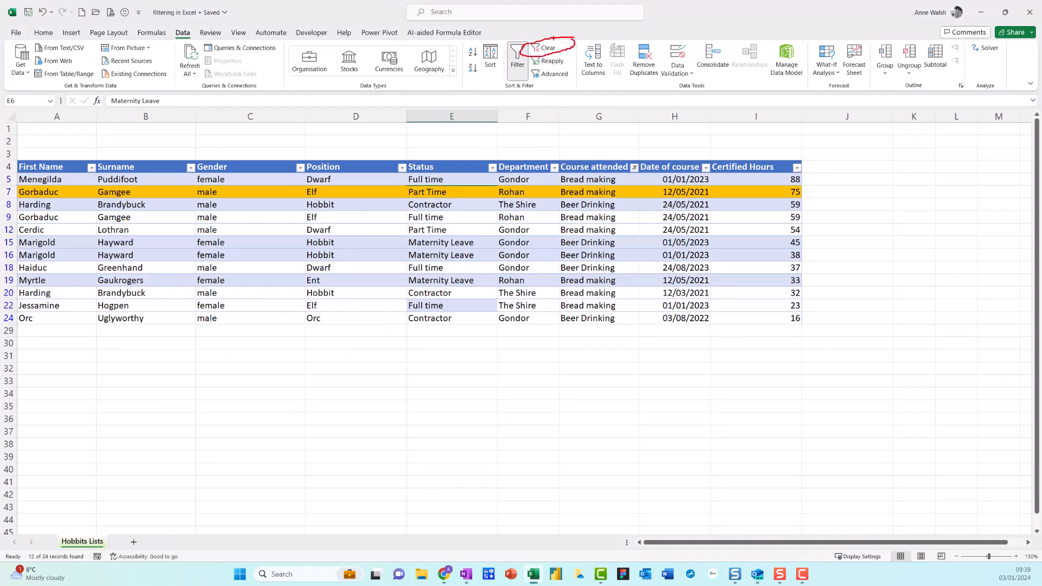
click(546, 48)
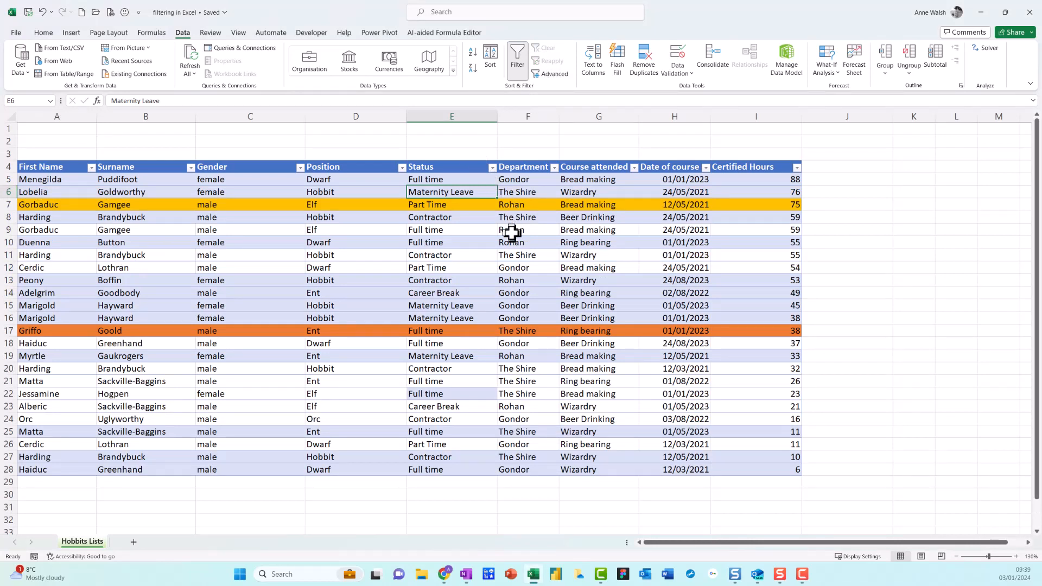
click(706, 168)
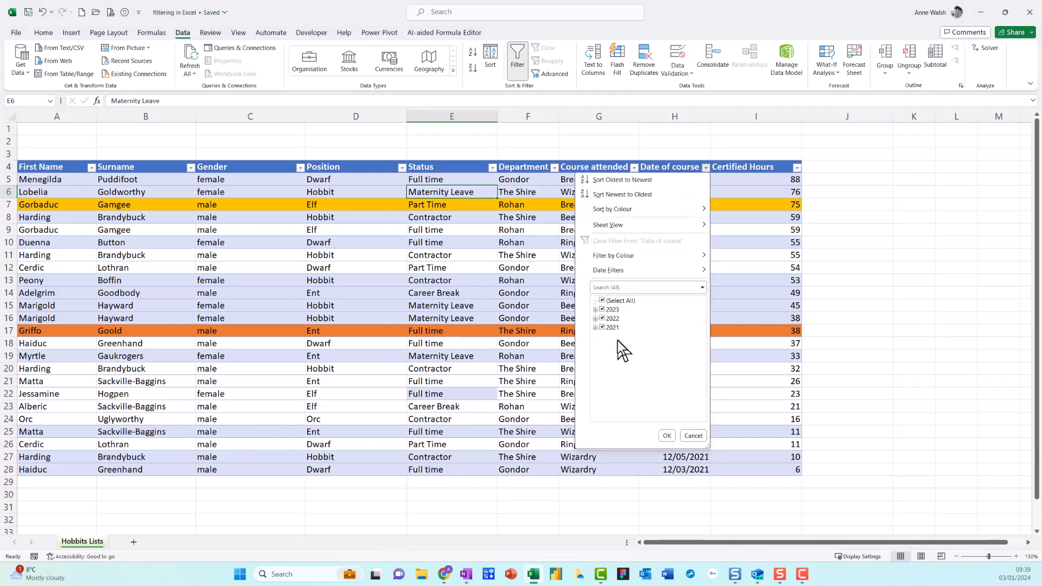
mouse_move(633, 313)
mouse_down()
mouse_move(587, 311)
mouse_move(632, 333)
mouse_move(628, 321)
mouse_up()
key(Escape)
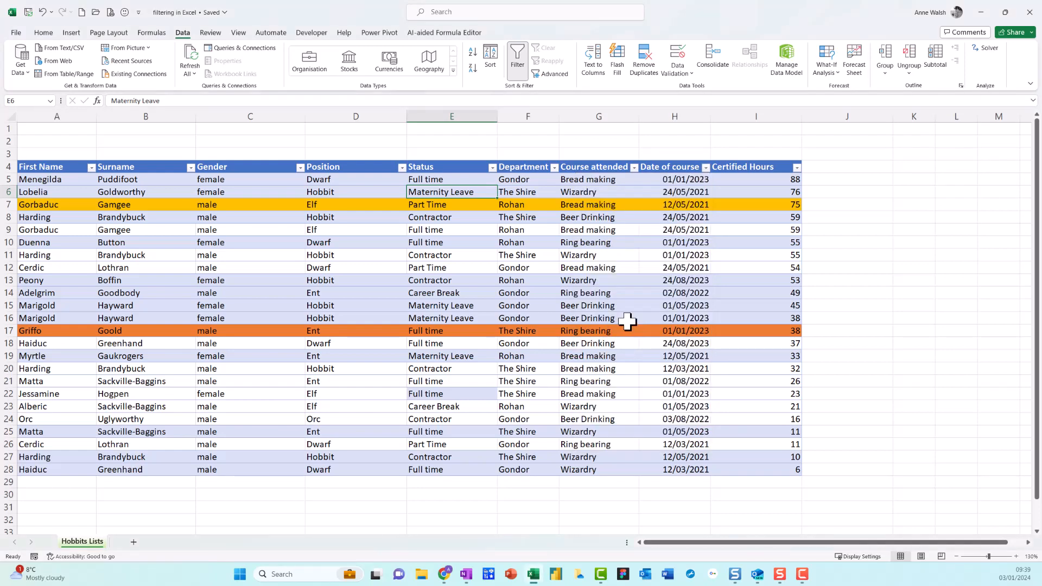
Filter the Date of course column to show only courses held in August 2023.
click(706, 168)
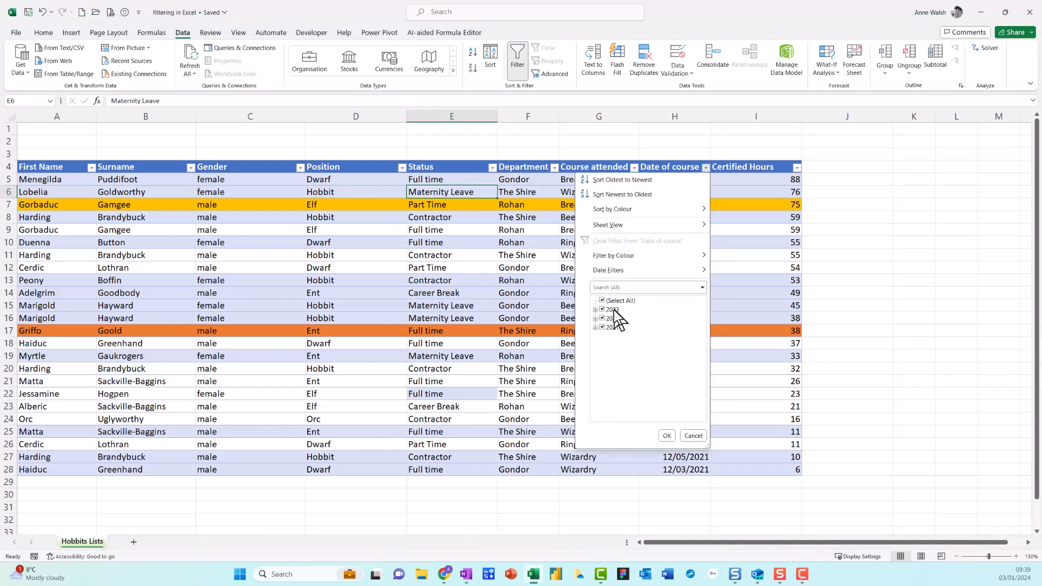
click(602, 301)
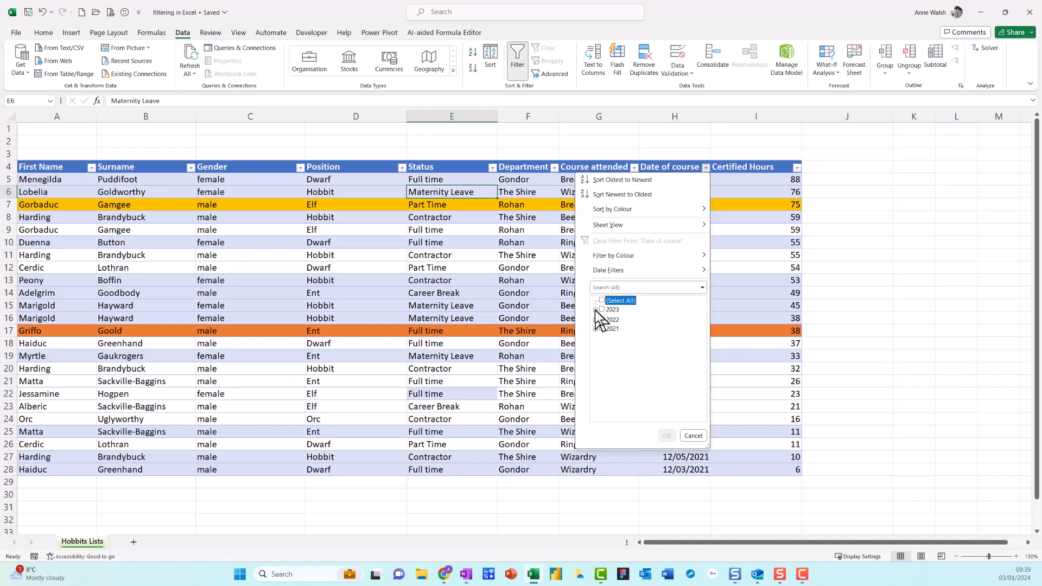
click(596, 309)
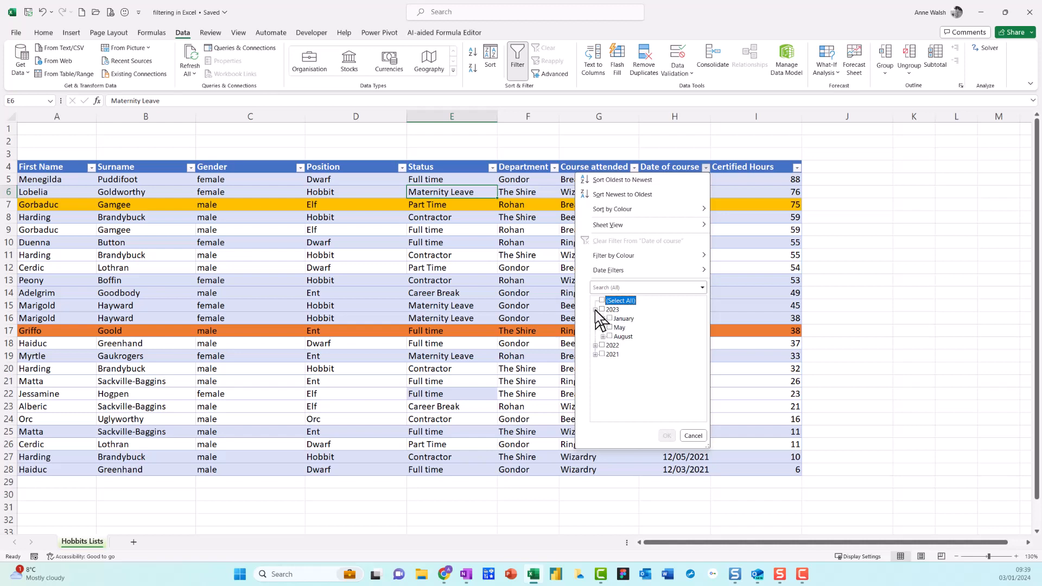
click(609, 336)
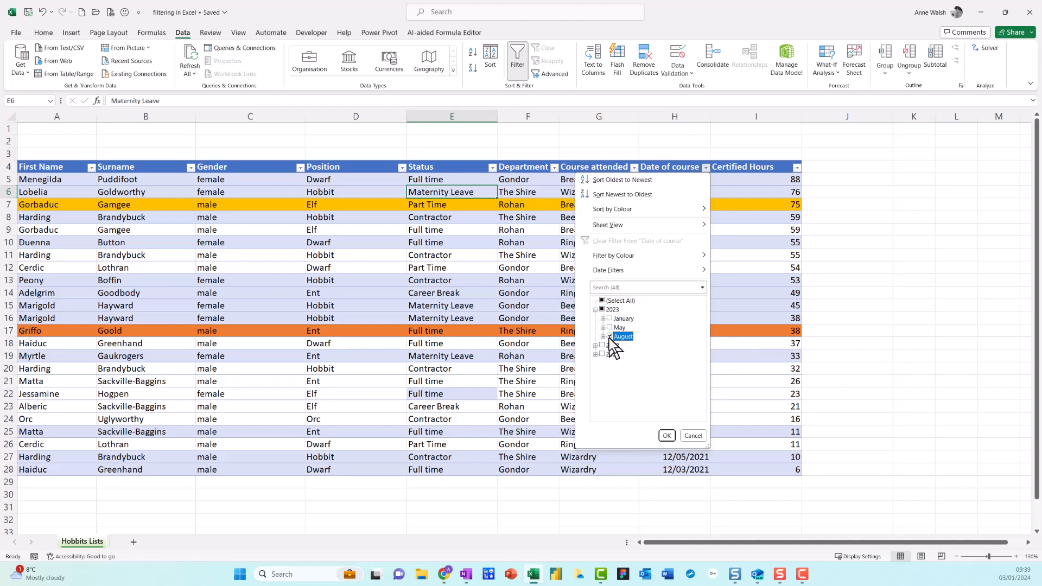
click(670, 438)
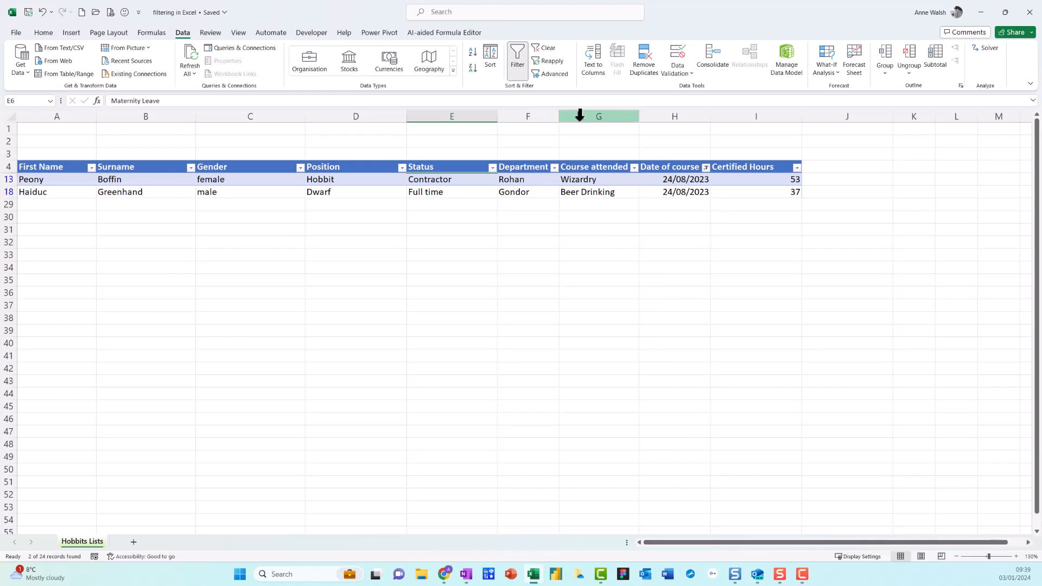
Clear the August 2023 filter on the Date of course column to restore the full list.
key(ctrl+2)
mouse_move(559, 35)
mouse_down()
mouse_move(542, 39)
mouse_move(557, 57)
mouse_move(564, 38)
mouse_up()
key(Escape)
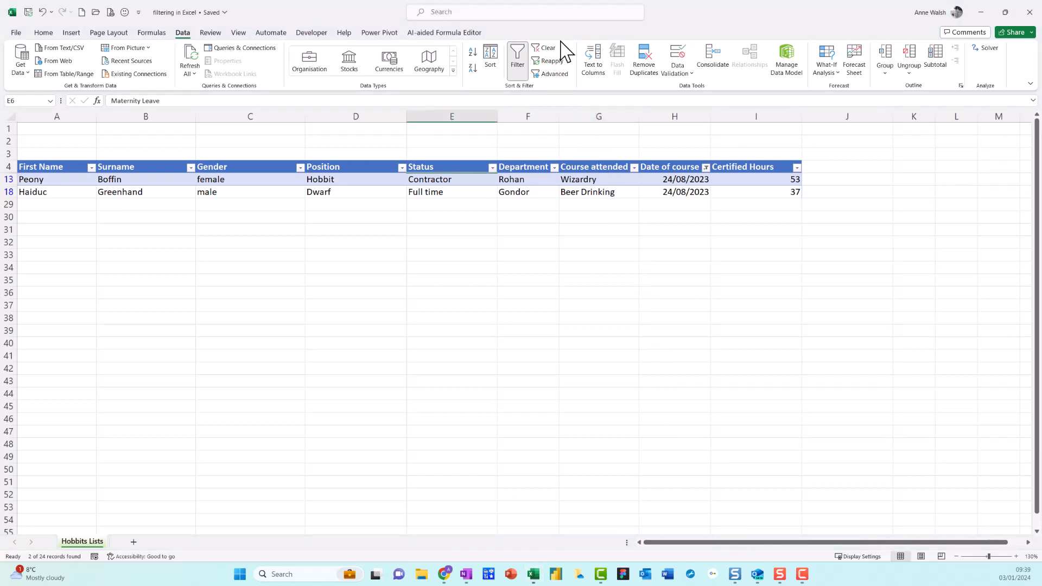
click(545, 49)
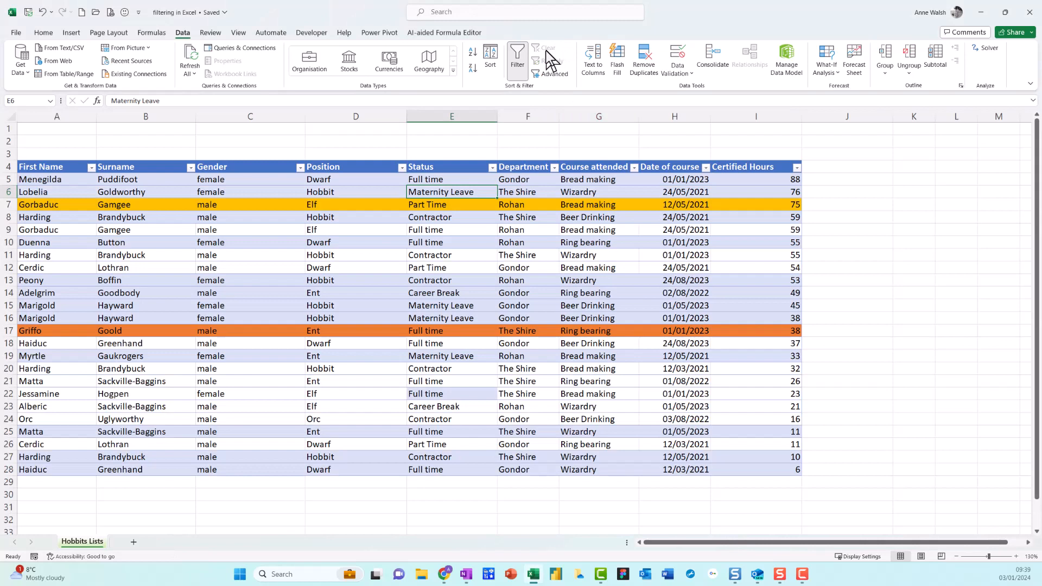
Filter the Date of course column to show only 24 May 2021, and clear that filter to restore the full list.
click(706, 168)
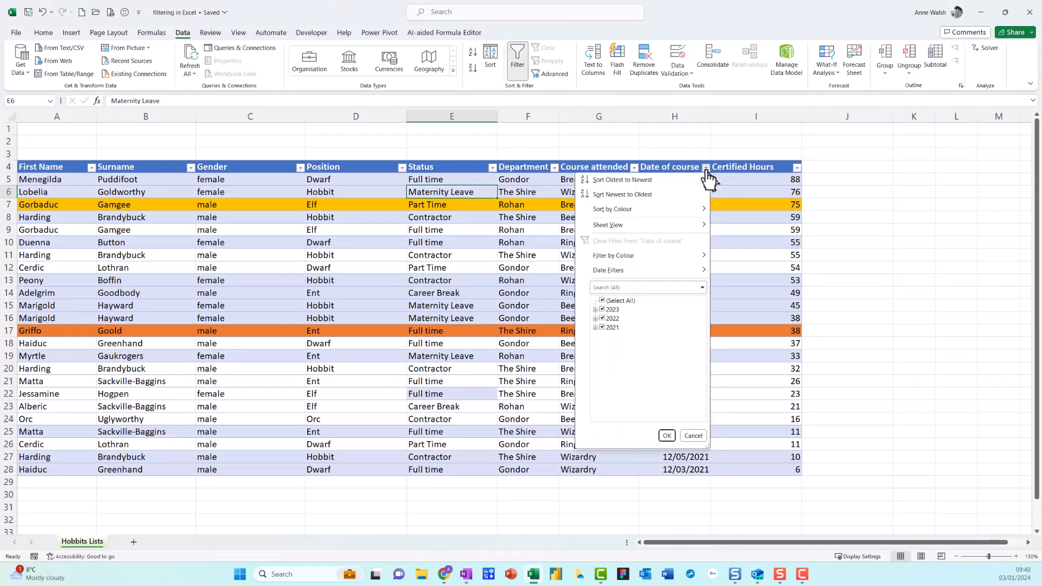
click(602, 301)
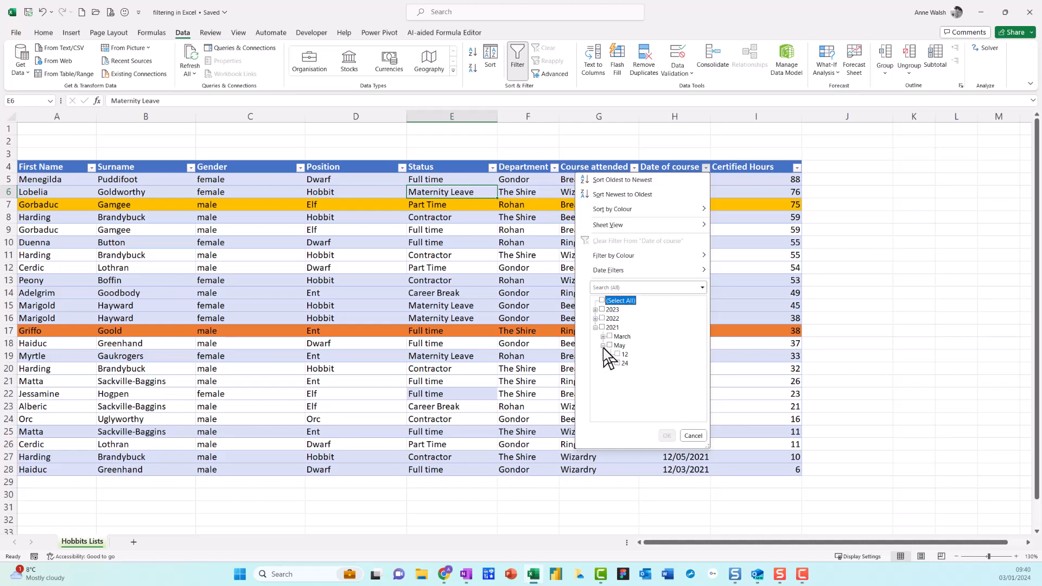
click(618, 363)
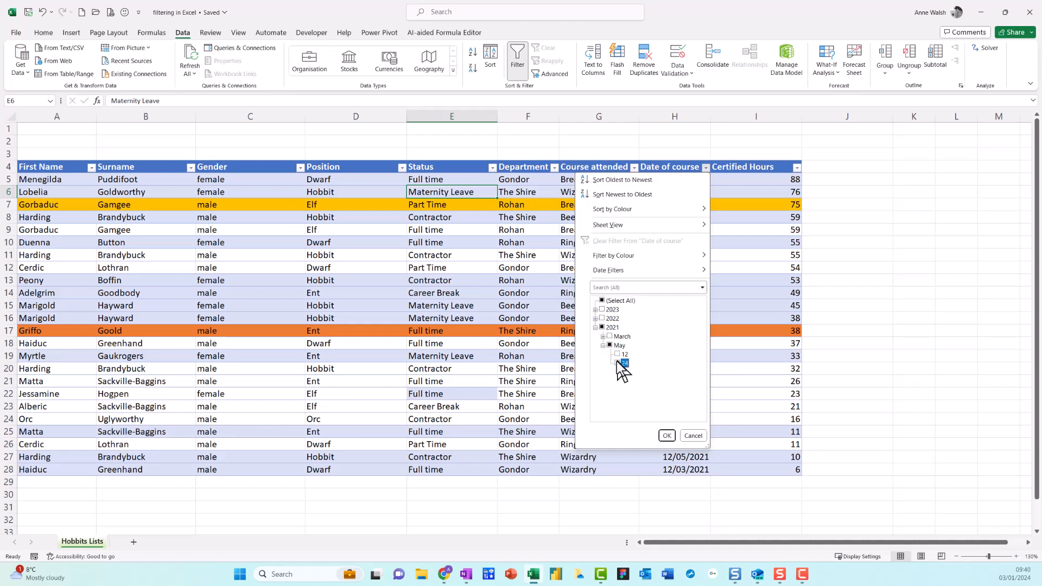
click(666, 436)
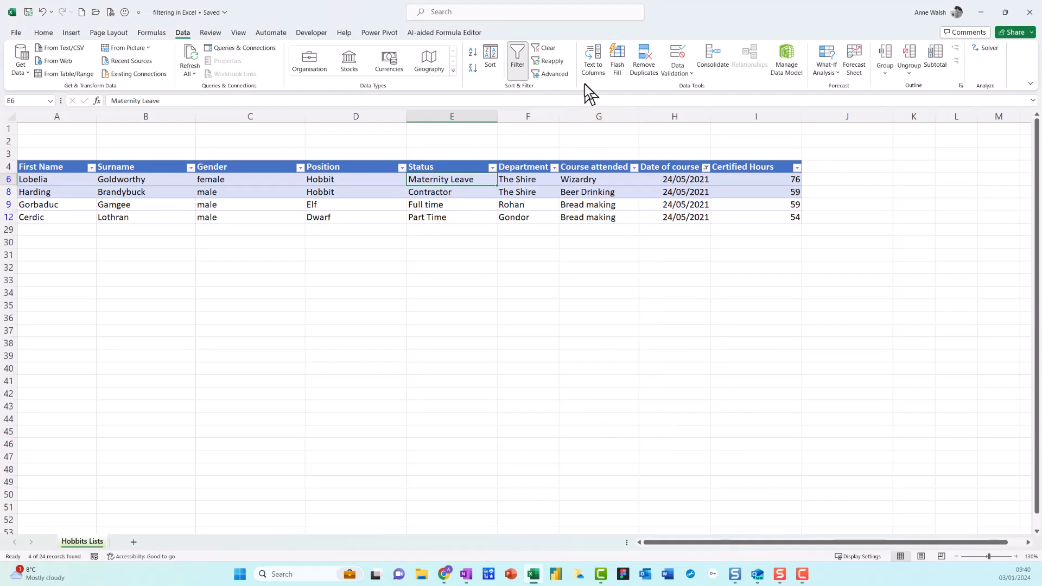
mouse_move(569, 38)
mouse_down()
mouse_move(525, 36)
mouse_move(577, 45)
mouse_up()
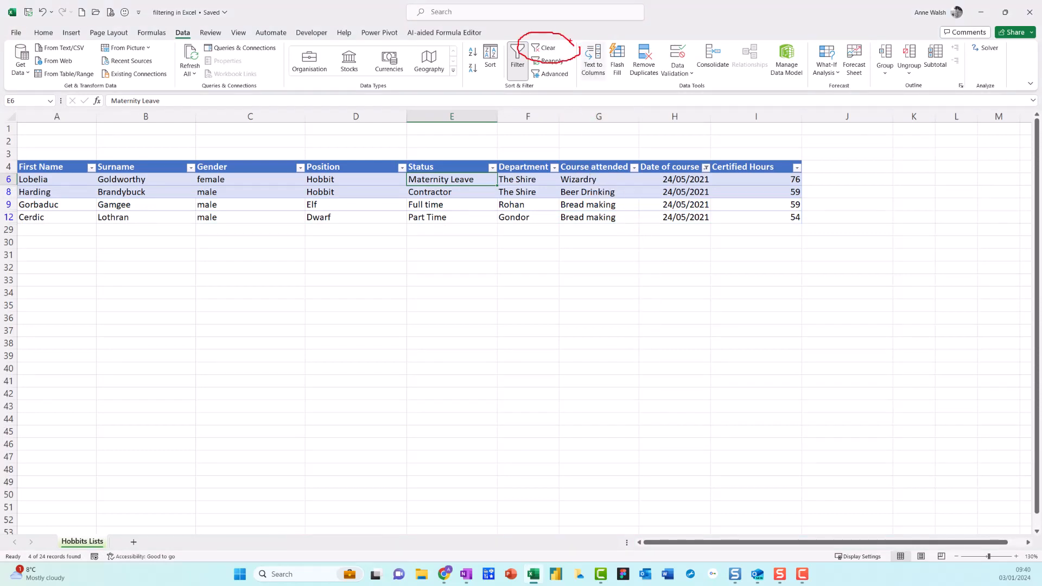
click(544, 48)
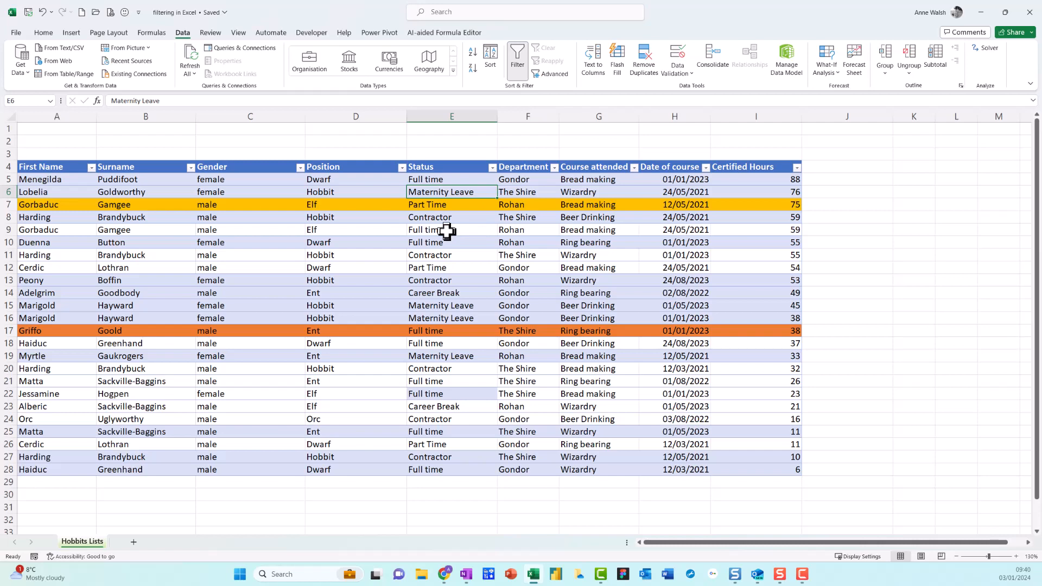
click(492, 168)
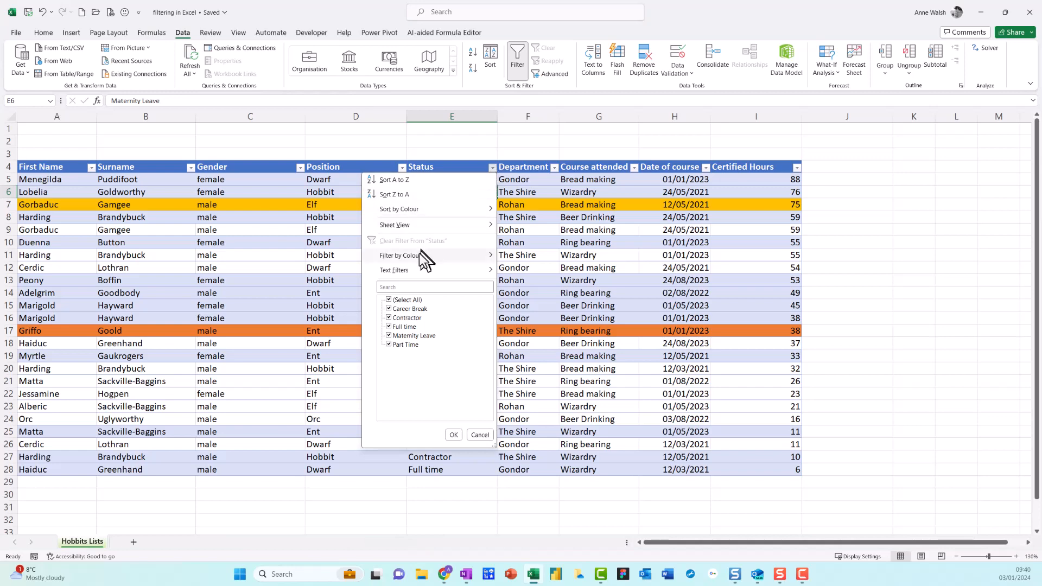
mouse_move(419, 259)
key(ctrl+2)
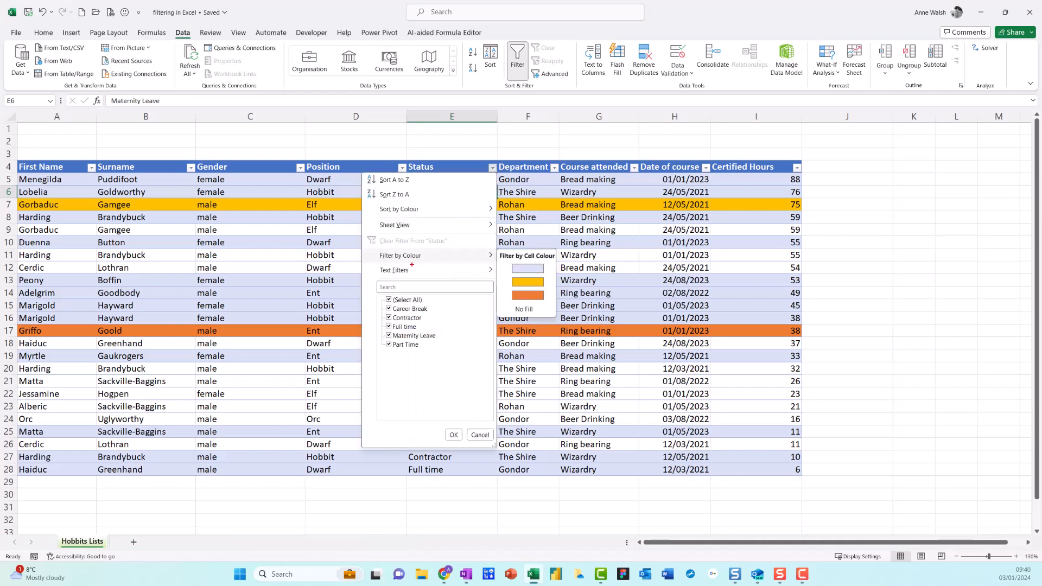
mouse_move(413, 265)
mouse_down()
mouse_move(363, 263)
mouse_move(422, 260)
mouse_up()
key(Escape)
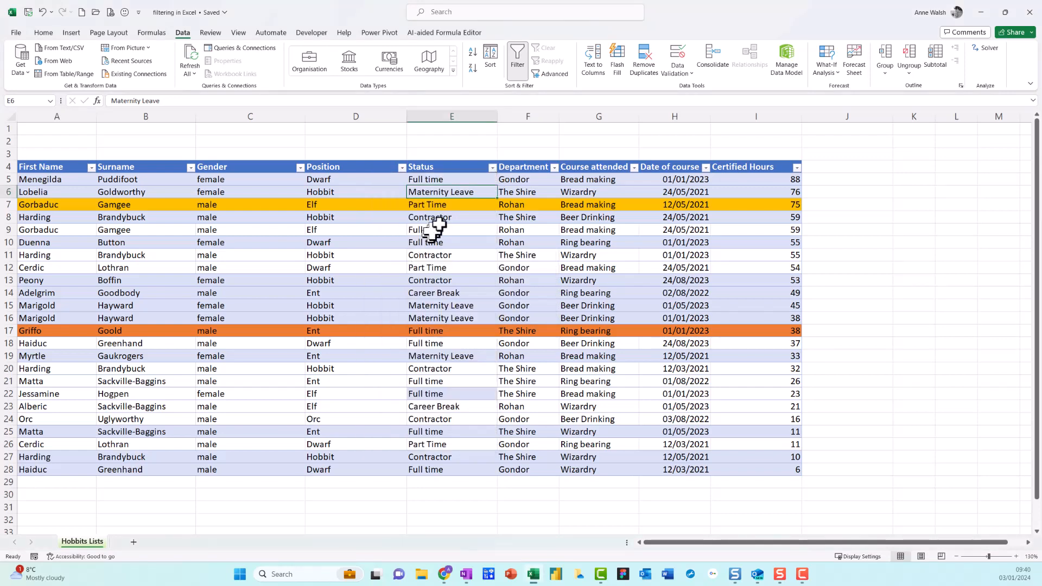
Apply a text filter to the Status column showing only rows that contain "time".
click(492, 168)
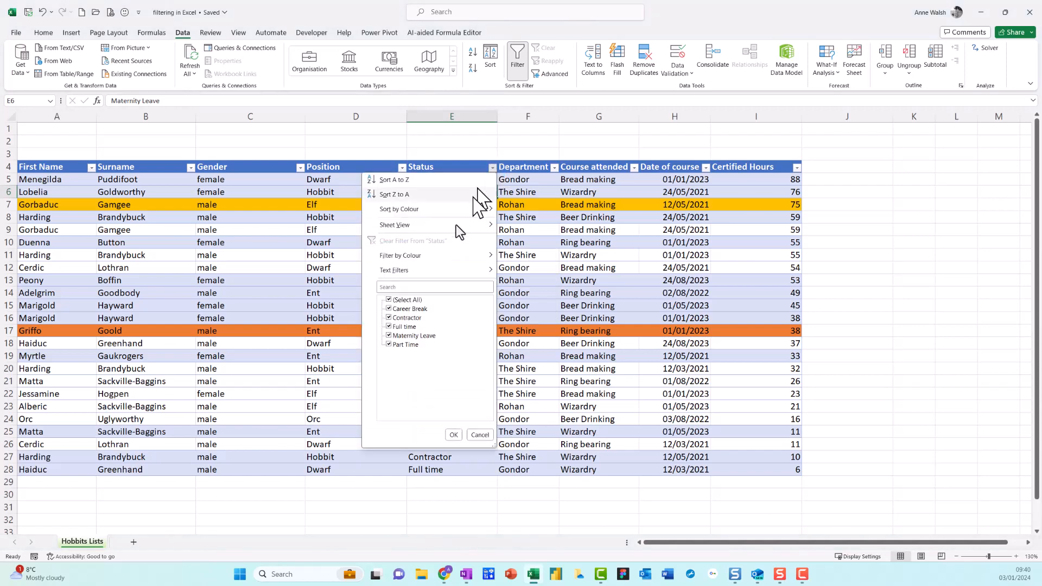
mouse_move(427, 268)
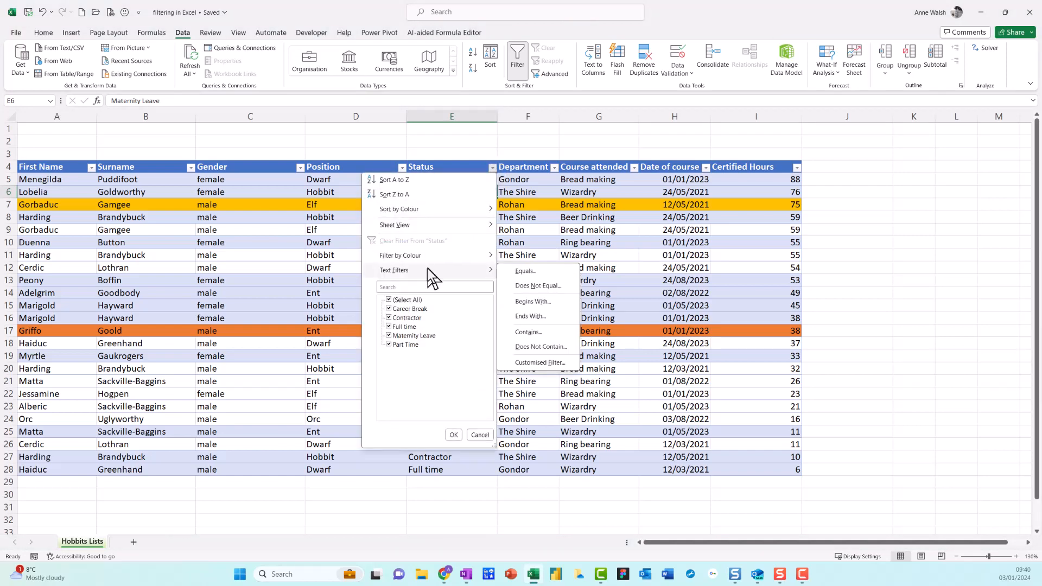
click(545, 335)
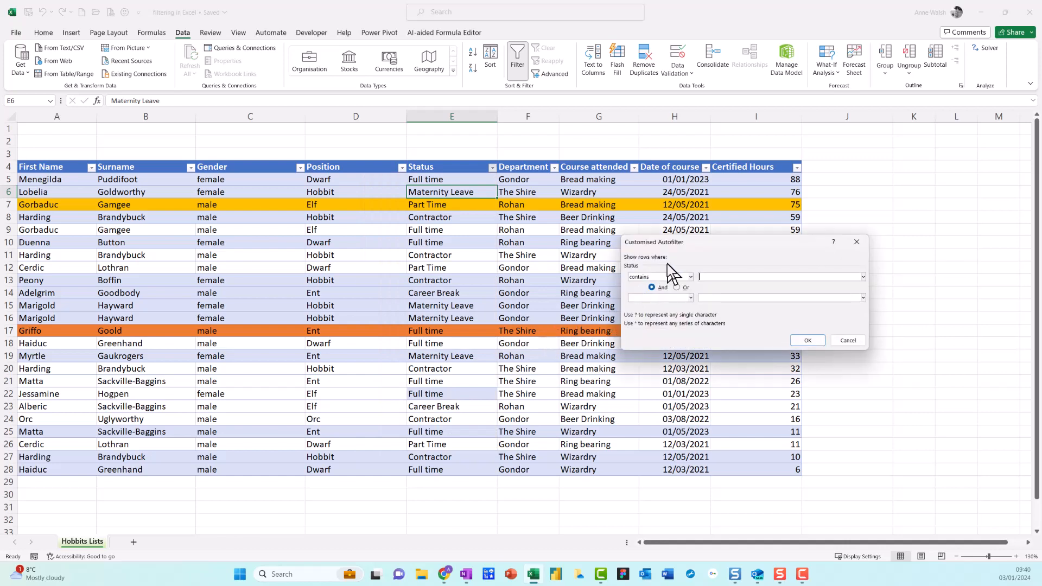
text(time)
click(812, 343)
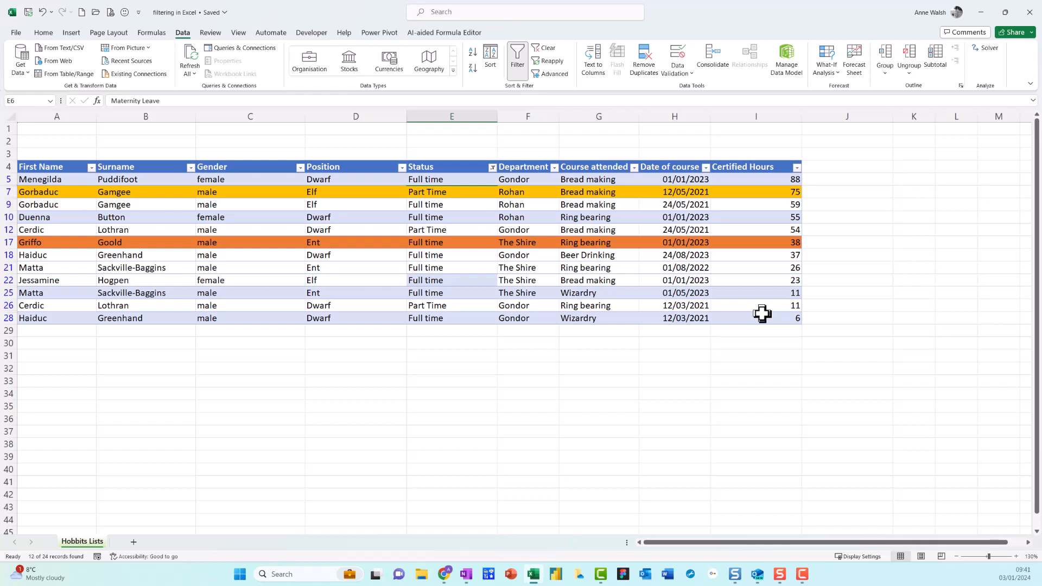
Narrow the filtered list to Date of course values in May 2023, and clear all filters to restore the full list.
click(705, 168)
click(602, 301)
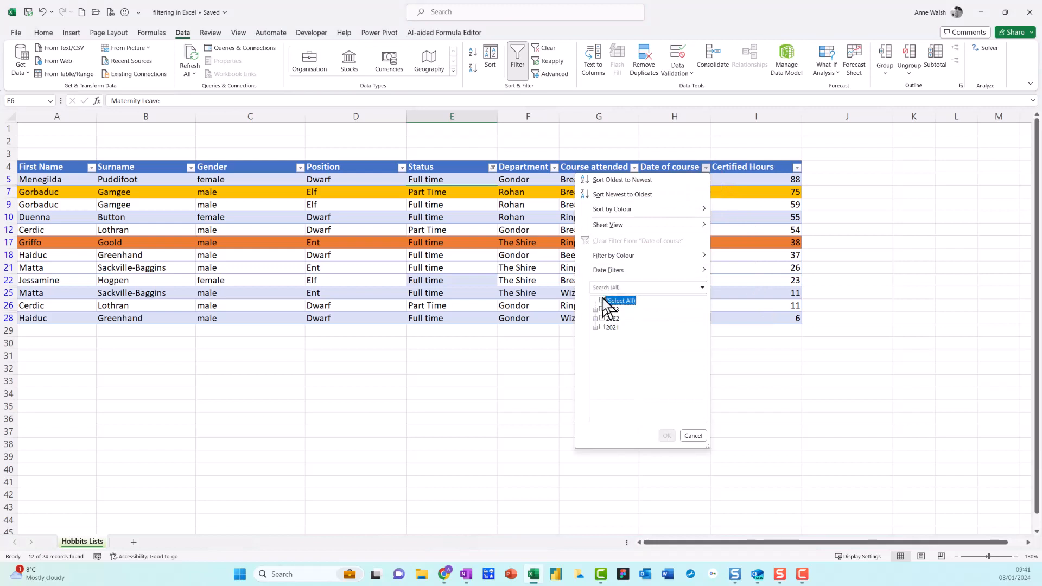
click(595, 310)
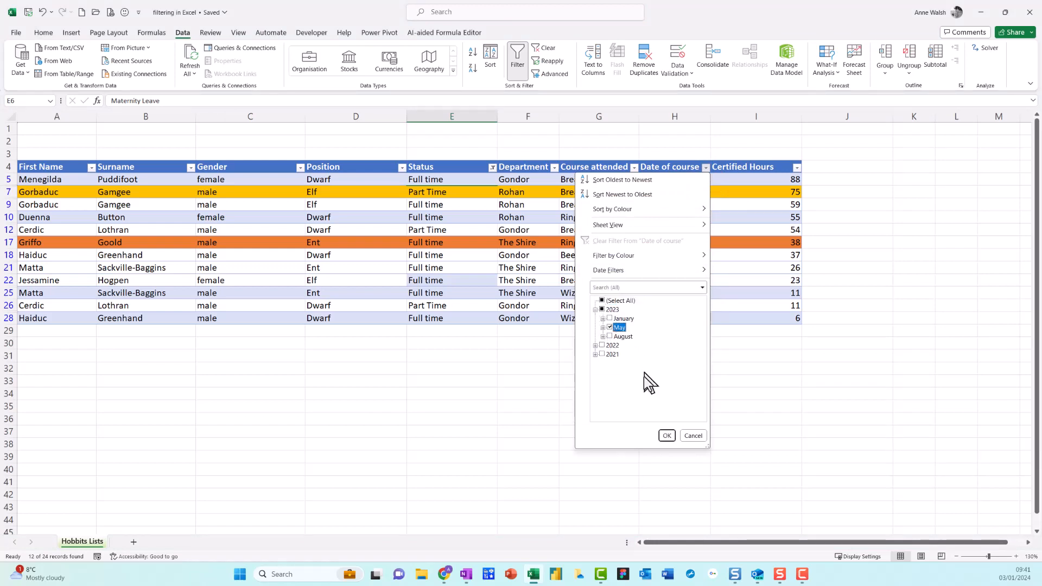
click(666, 435)
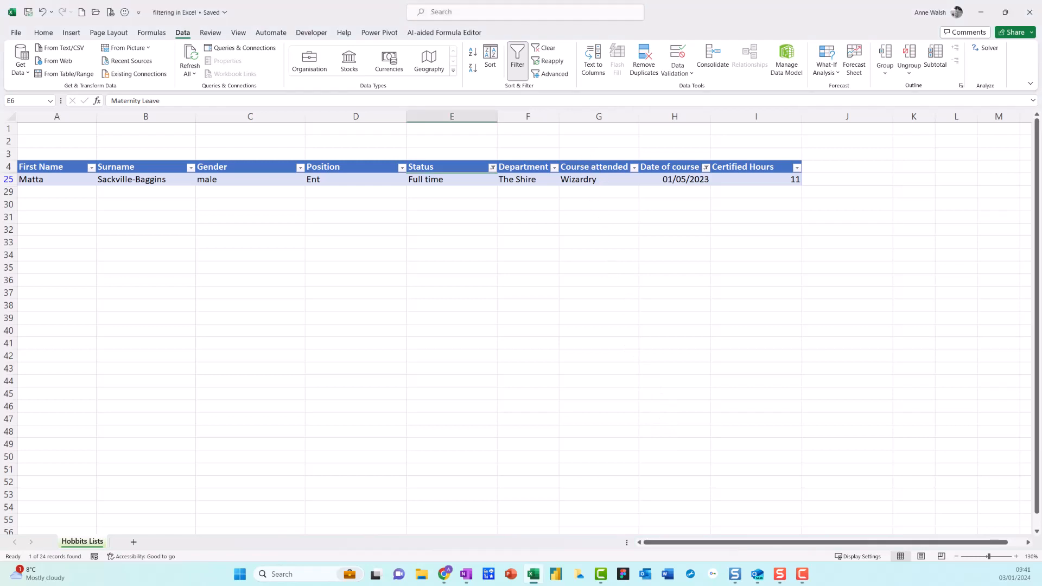
mouse_move(555, 47)
mouse_down()
mouse_move(500, 44)
mouse_move(550, 38)
mouse_up()
click(544, 49)
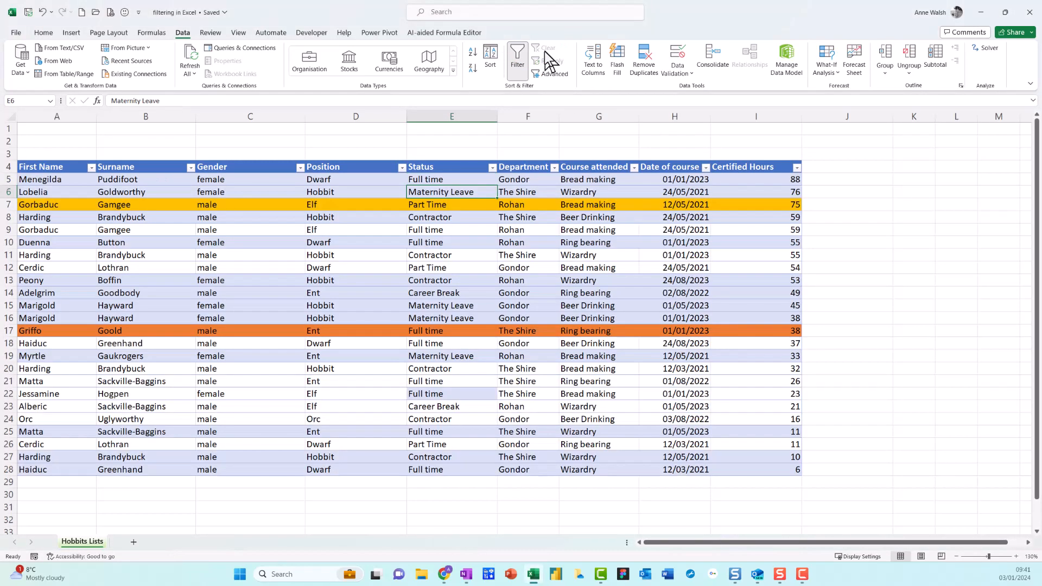
Apply a number filter showing only Certified Hours greater than or equal to 40, and clear it to restore the full list.
click(796, 169)
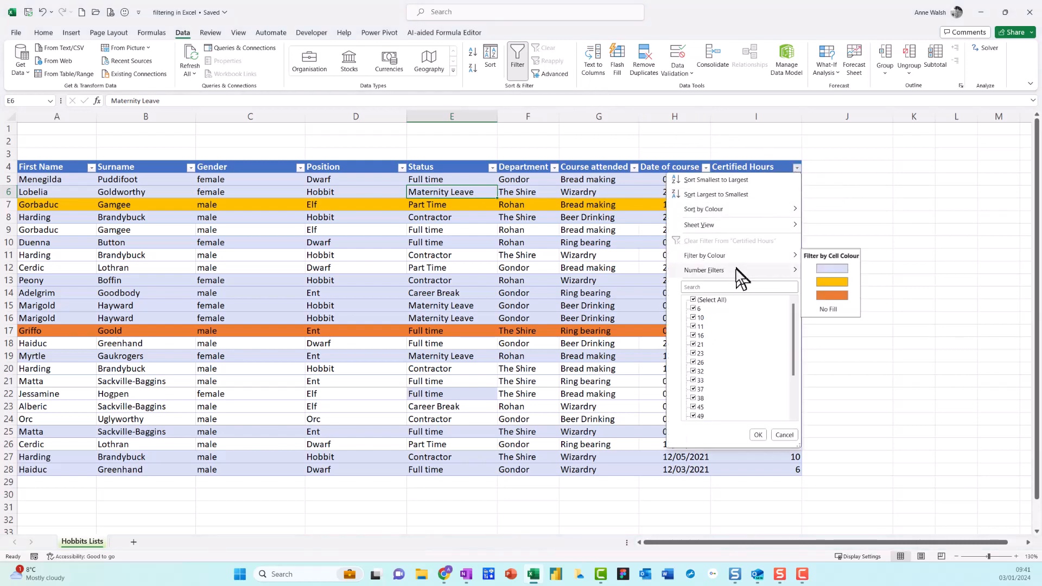
mouse_move(735, 269)
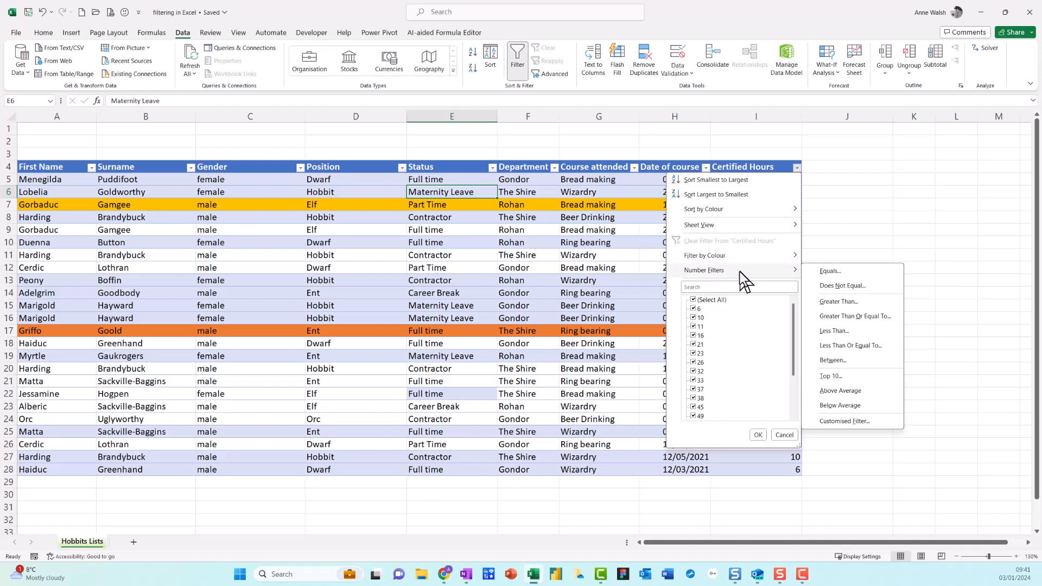
click(843, 317)
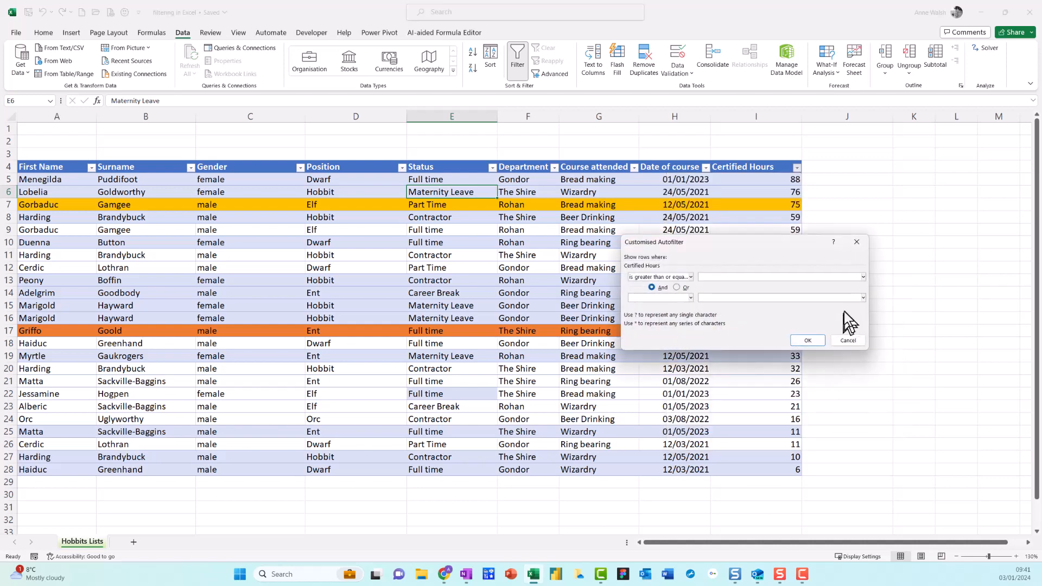
text(40)
click(809, 340)
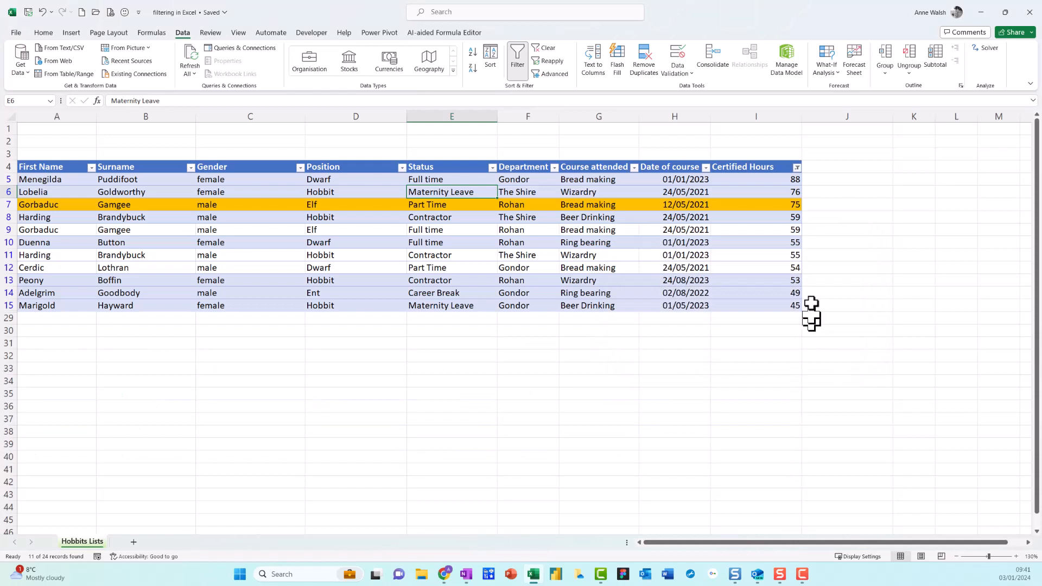
click(544, 48)
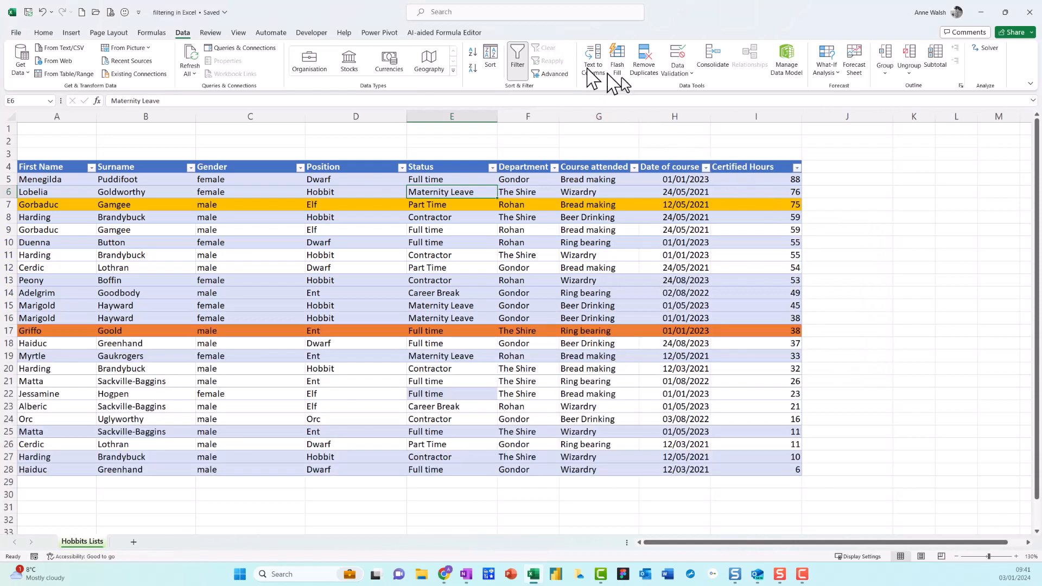
Apply a number filter showing only Certified Hours between 20 and 30, and clear it to restore the full list.
click(796, 168)
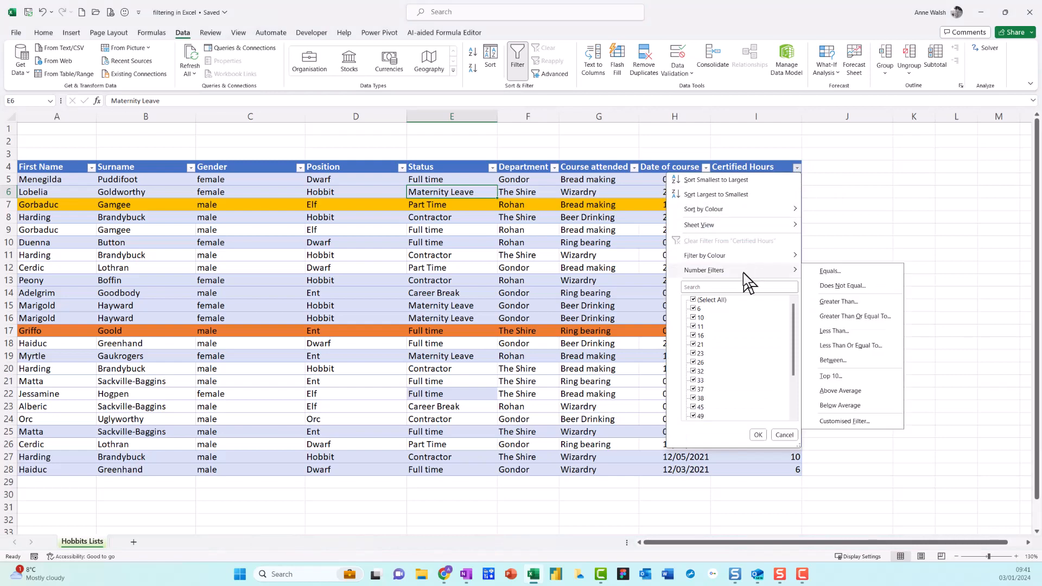
click(835, 360)
text(20)
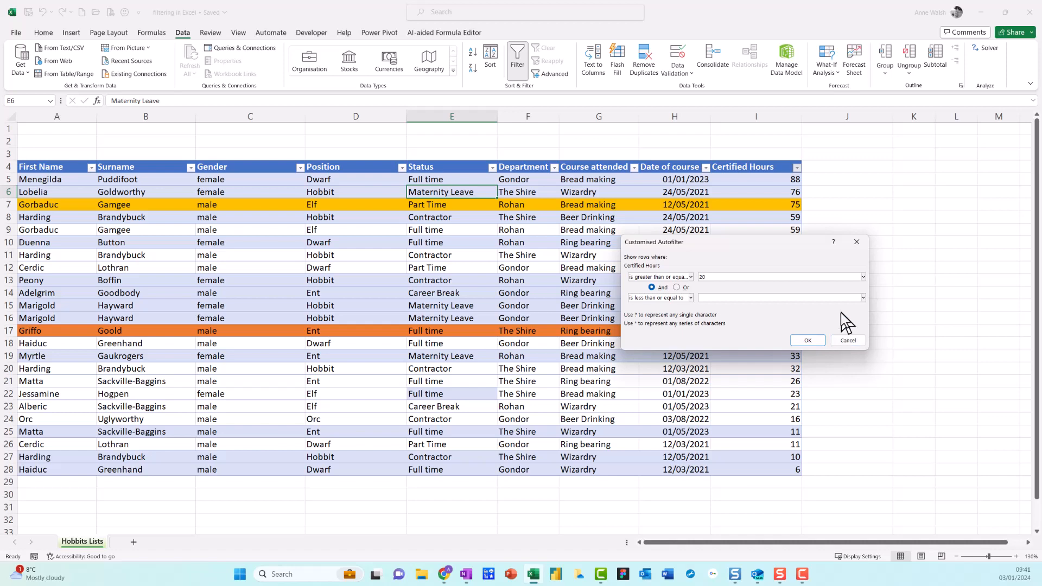
click(760, 299)
text(30)
click(804, 341)
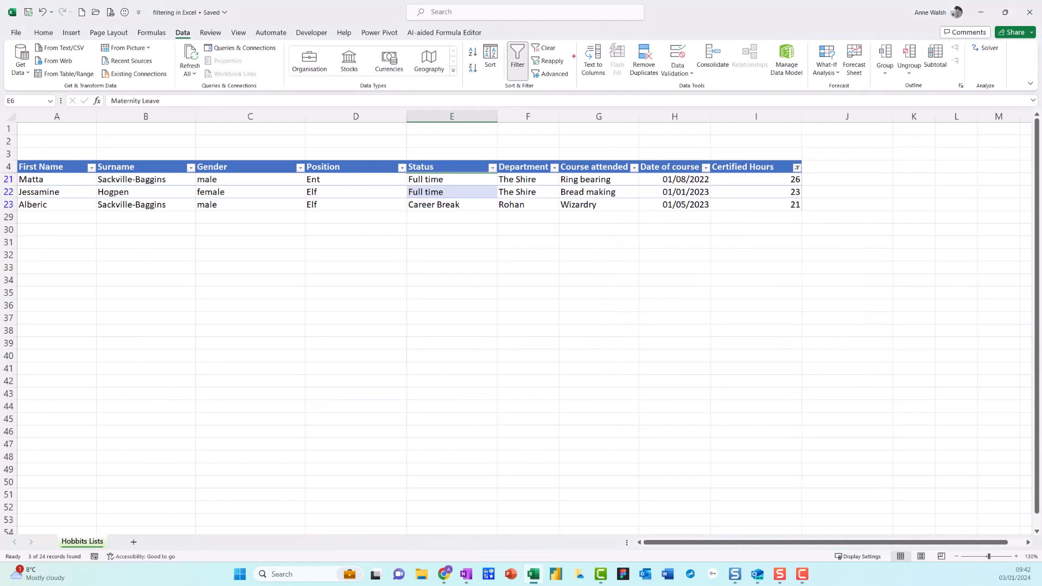
mouse_move(573, 39)
mouse_down()
mouse_move(535, 46)
mouse_move(582, 55)
mouse_up()
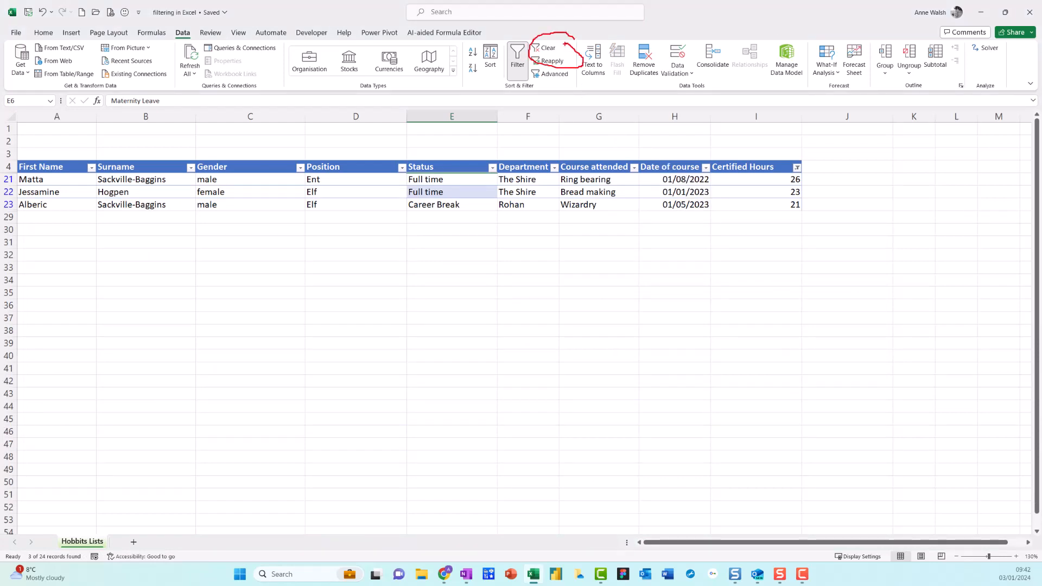
click(545, 49)
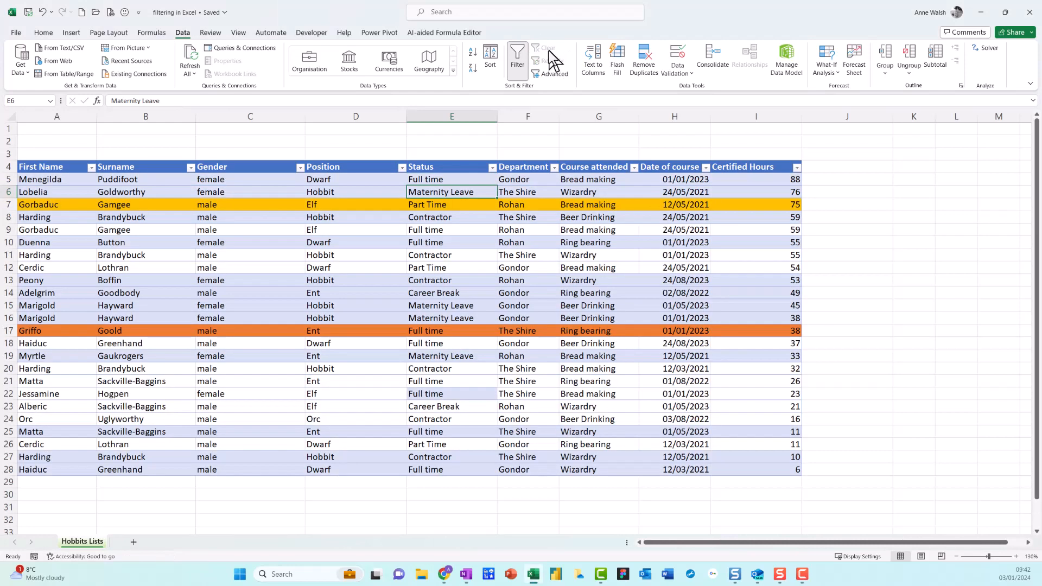